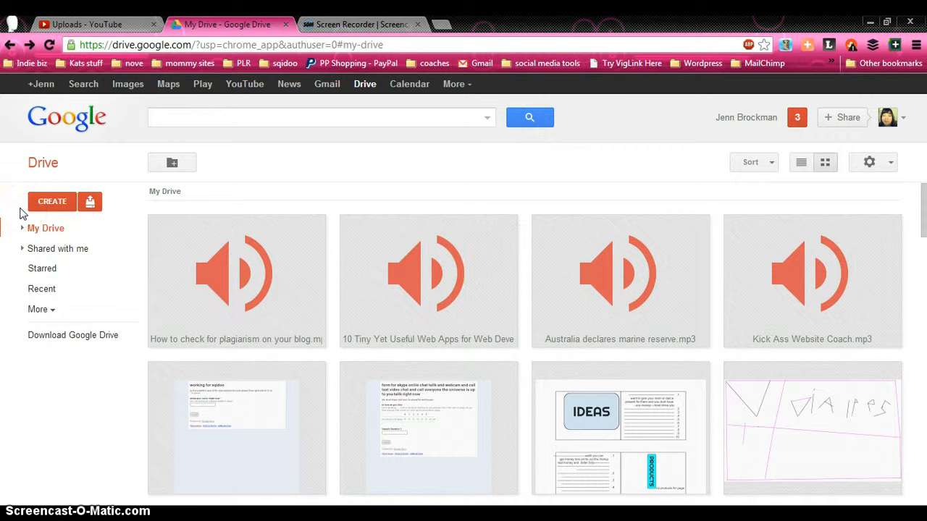
Create a new blank form from My Drive
click(366, 85)
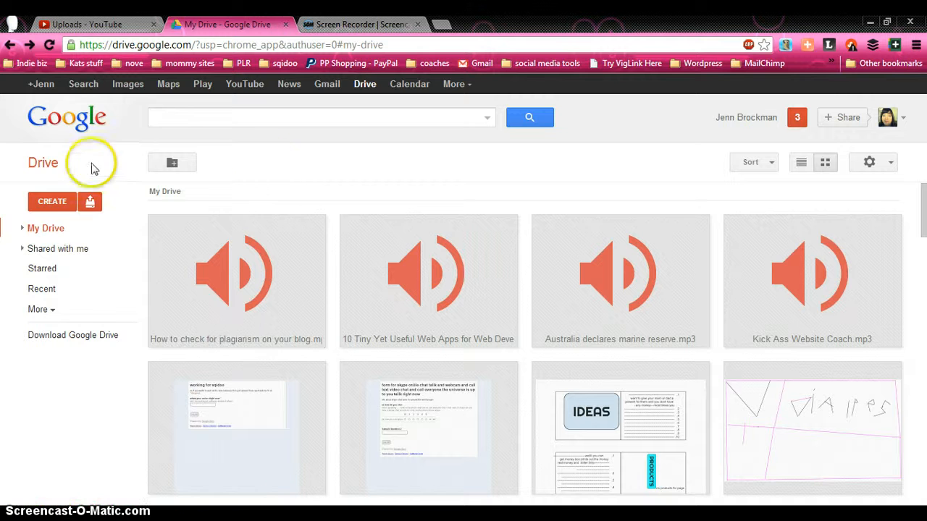
click(53, 202)
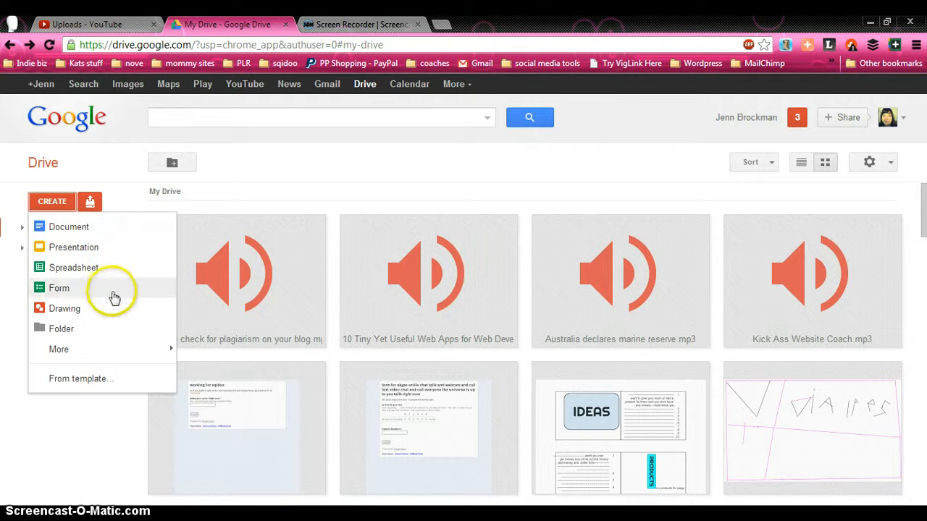
mouse_move(91, 359)
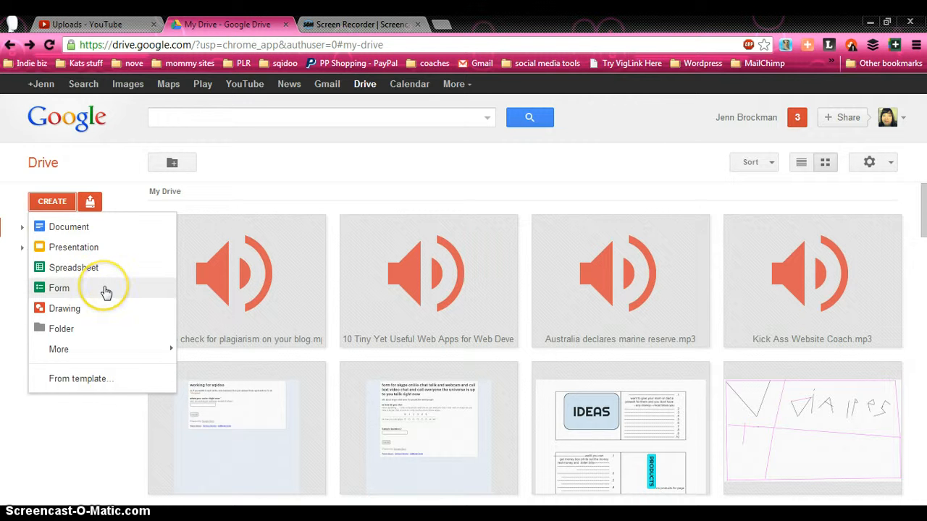
click(69, 294)
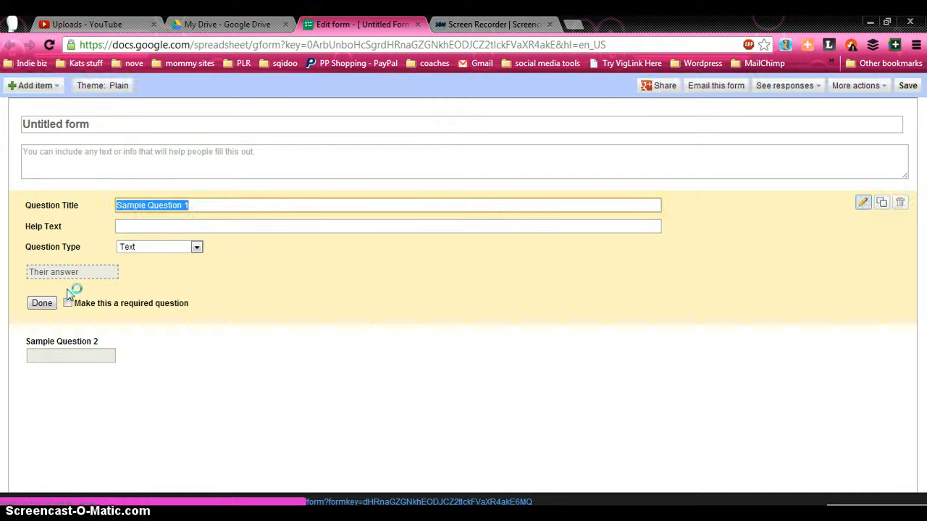
Look through the first three pages of the form theme gallery, then return to editing the form
click(96, 97)
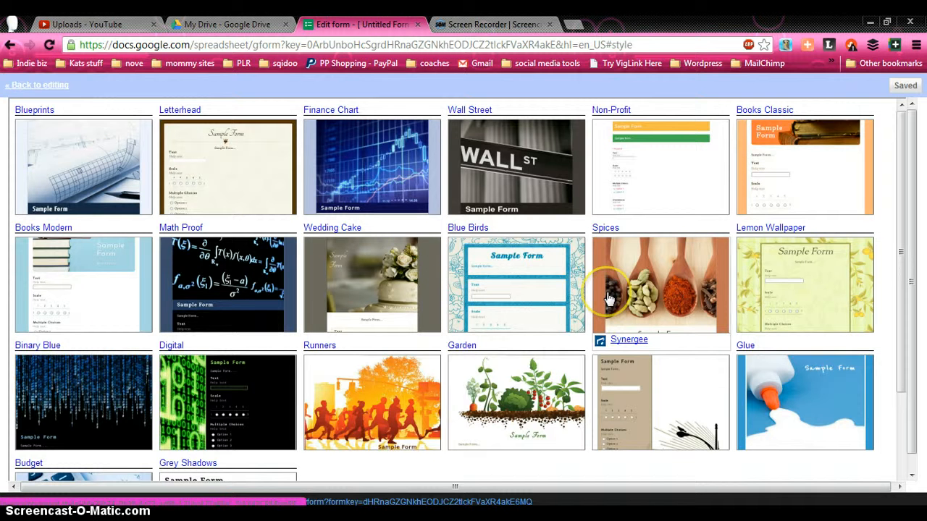
click(901, 212)
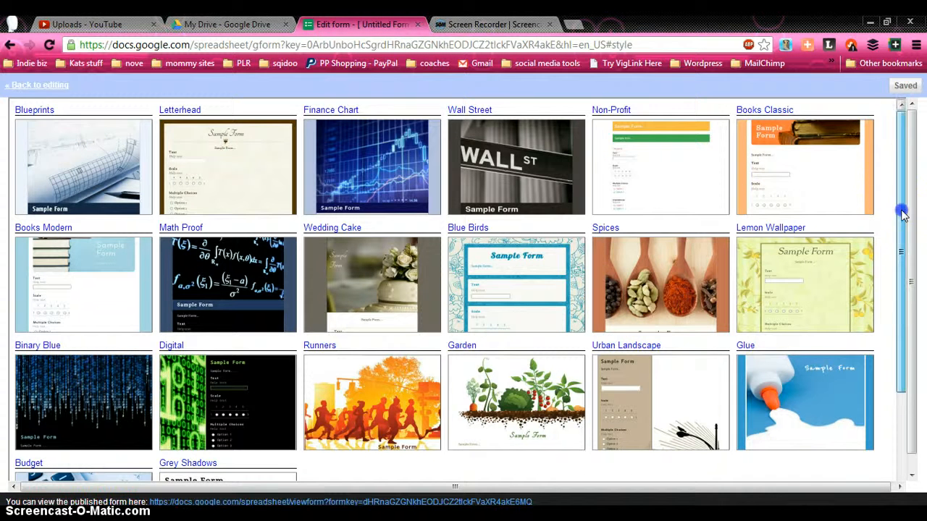
drag(902, 212, 905, 345)
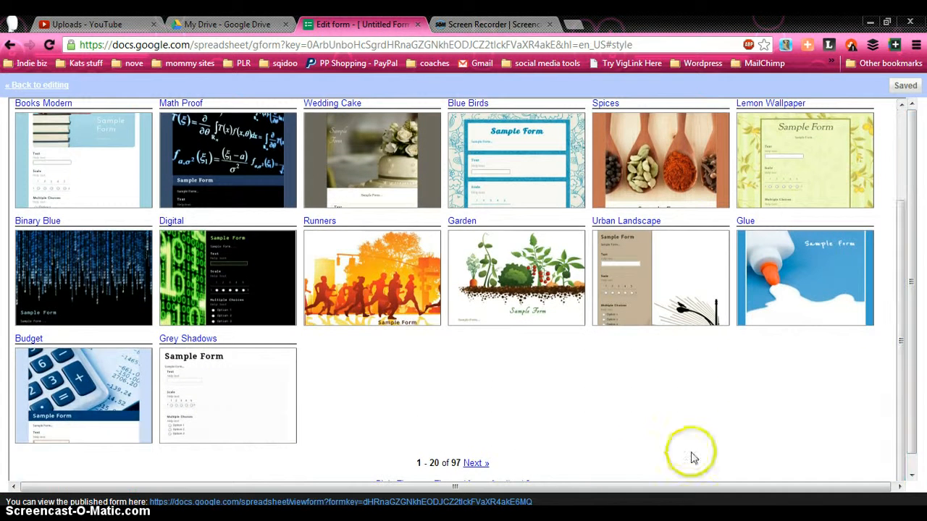
click(481, 468)
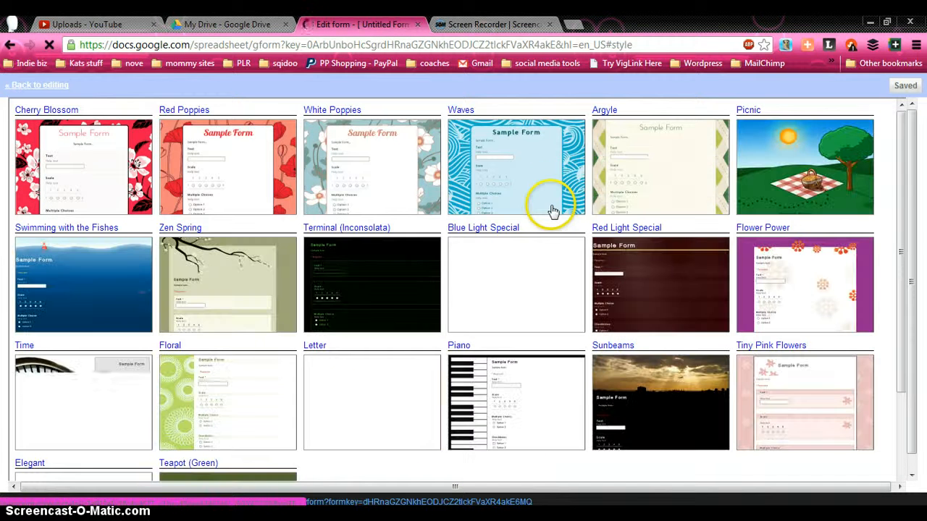
drag(895, 294, 908, 399)
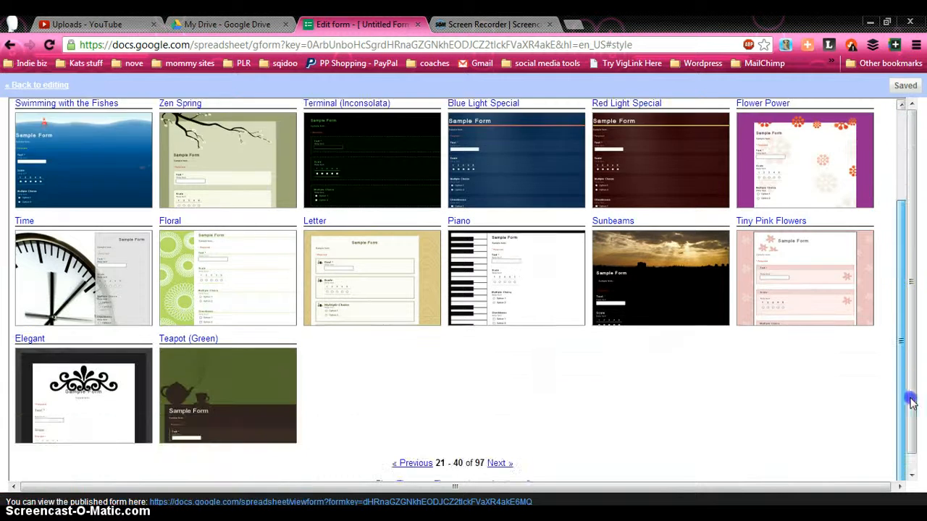
click(500, 463)
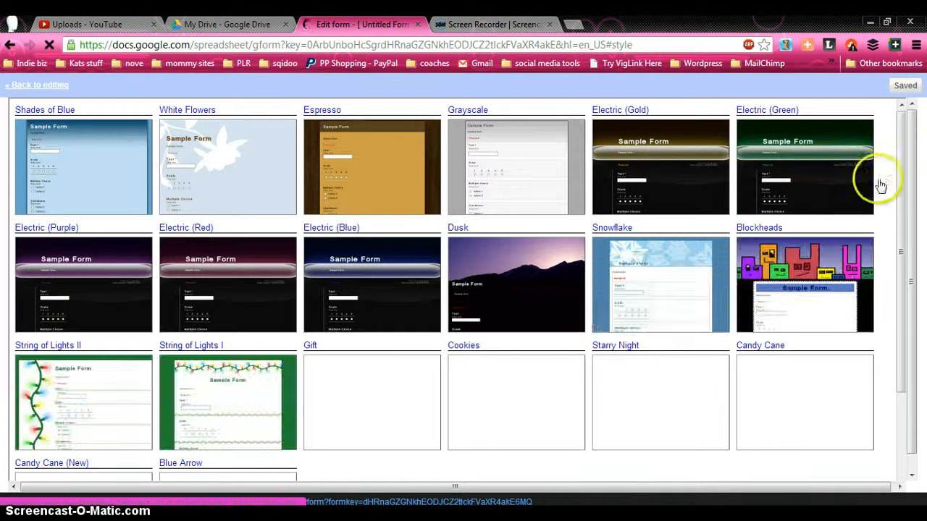
drag(900, 214, 903, 355)
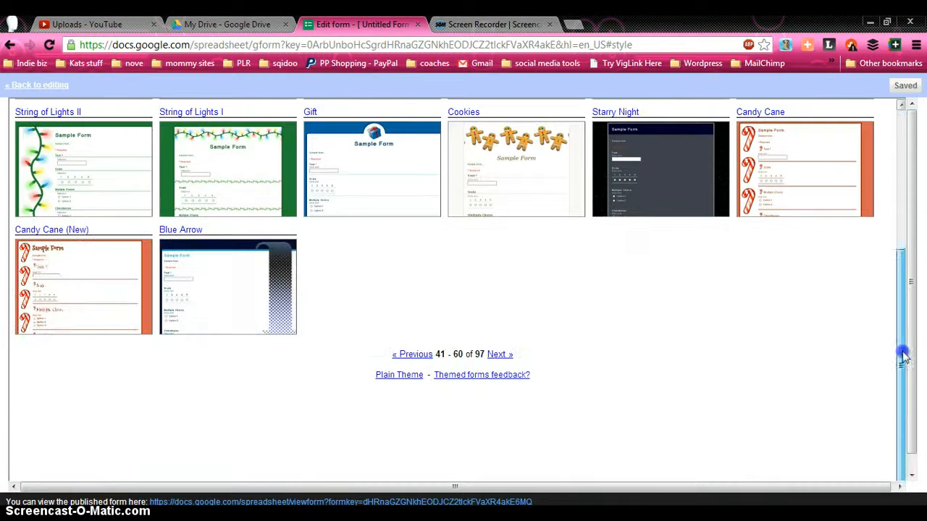
scroll(697, 341, up, 3)
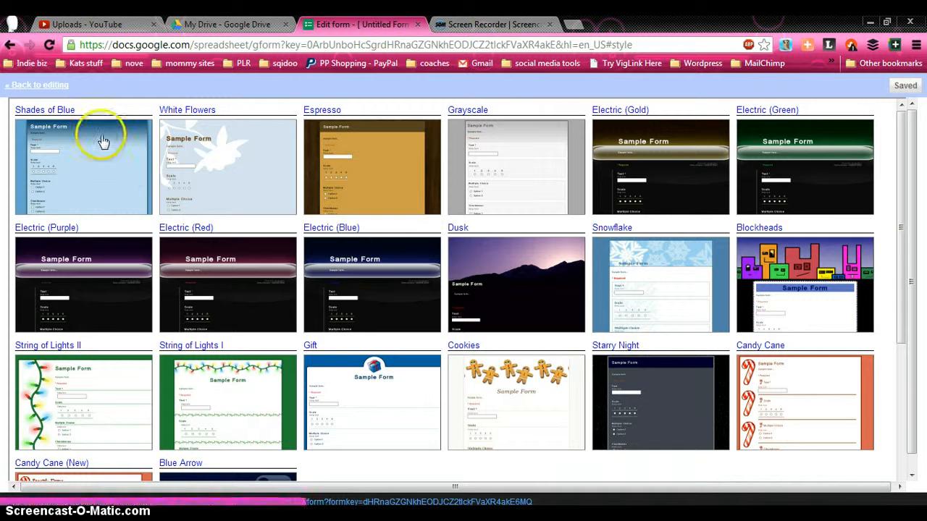
click(37, 85)
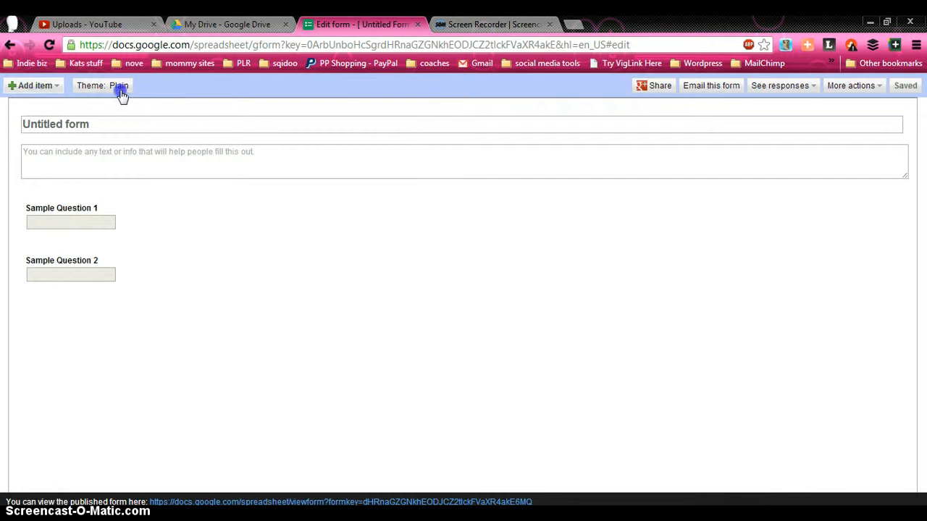
Apply the Books Modern theme to the form
click(119, 85)
scroll(105, 164, down, 10)
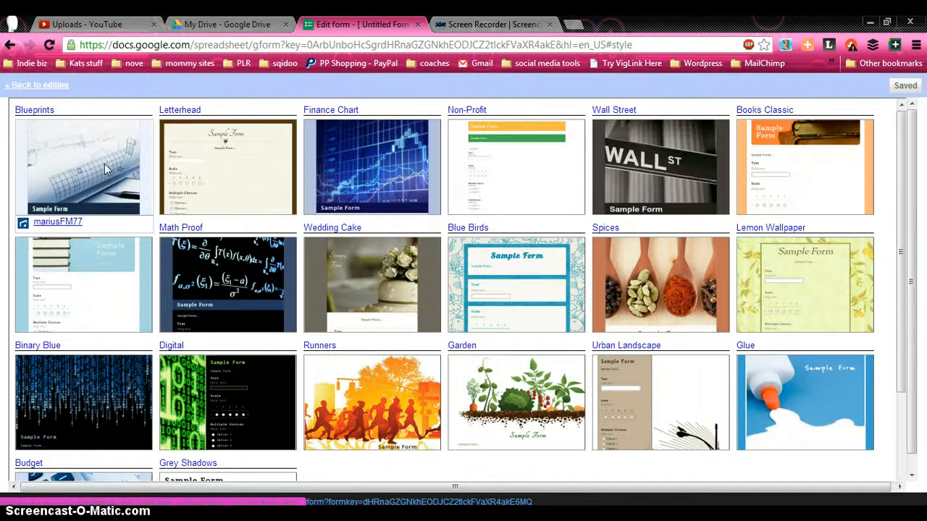
click(97, 167)
click(94, 283)
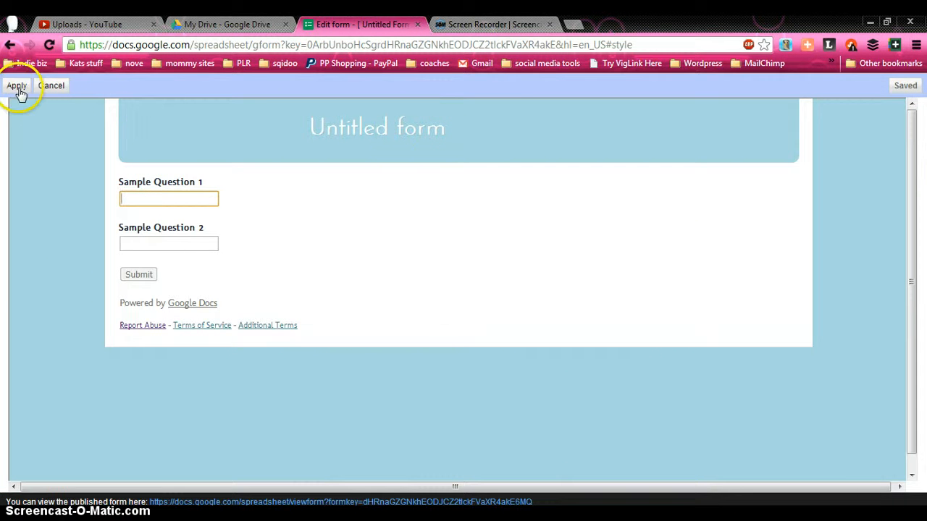
click(17, 87)
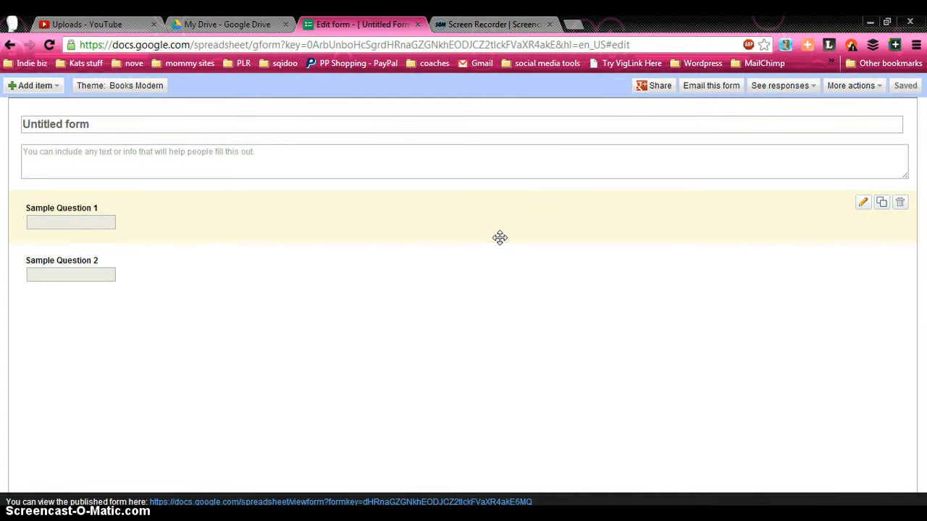
click(570, 336)
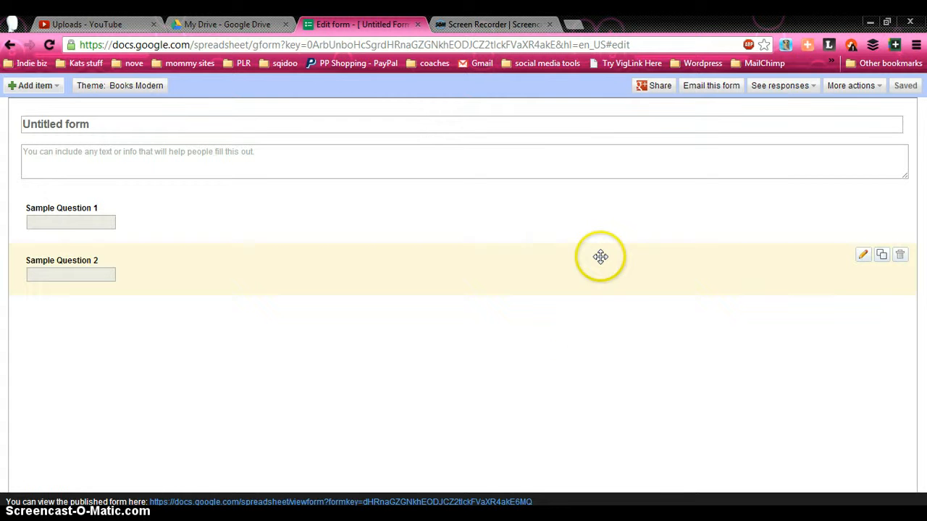
click(697, 247)
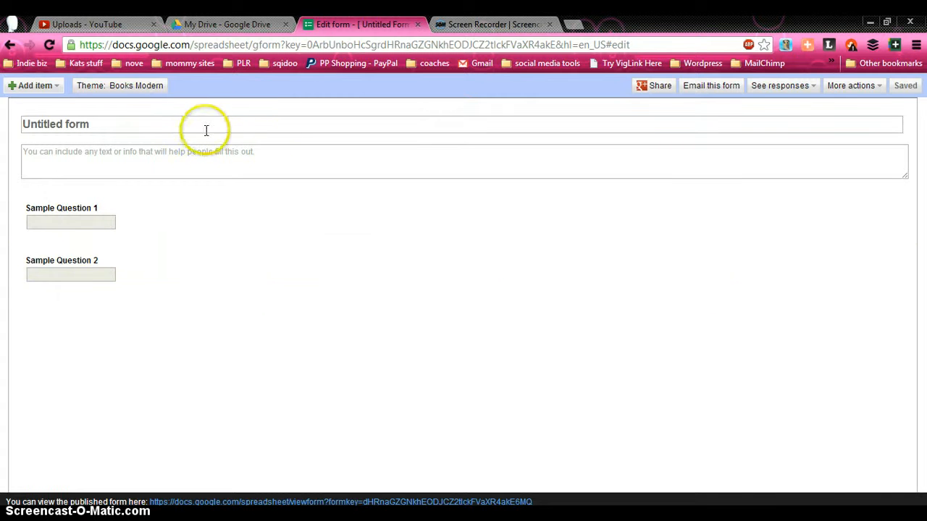
Replace the form's title with "Test intake form"
drag(92, 123, 16, 124)
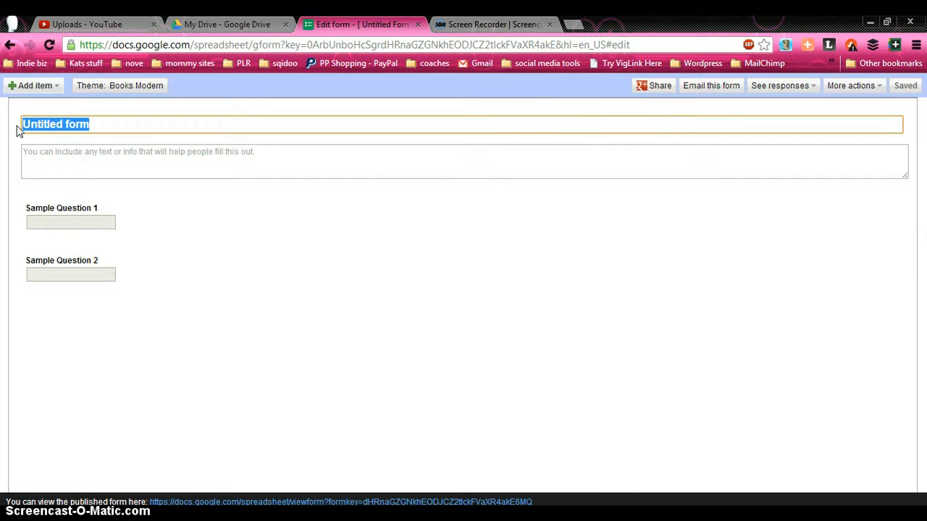
text(Text)
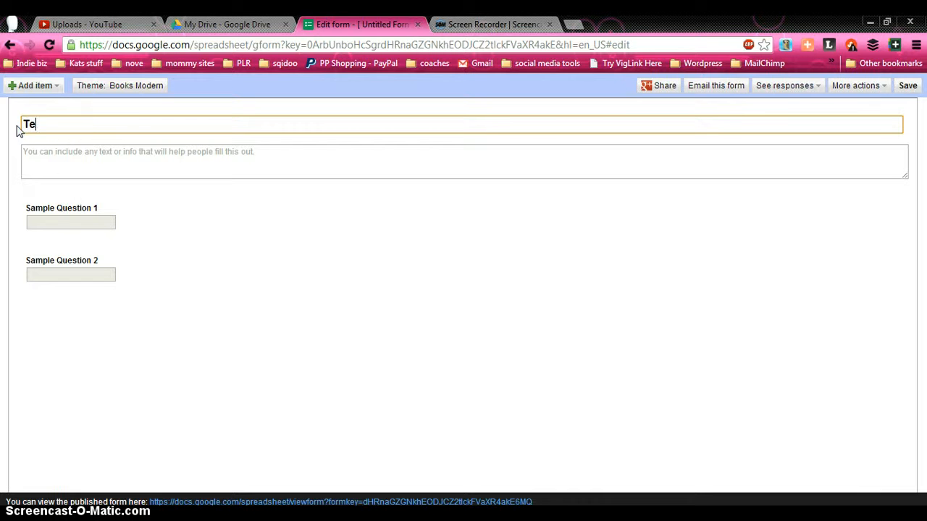
key(BackSpace)
key(BackSpace)
text(st intake form)
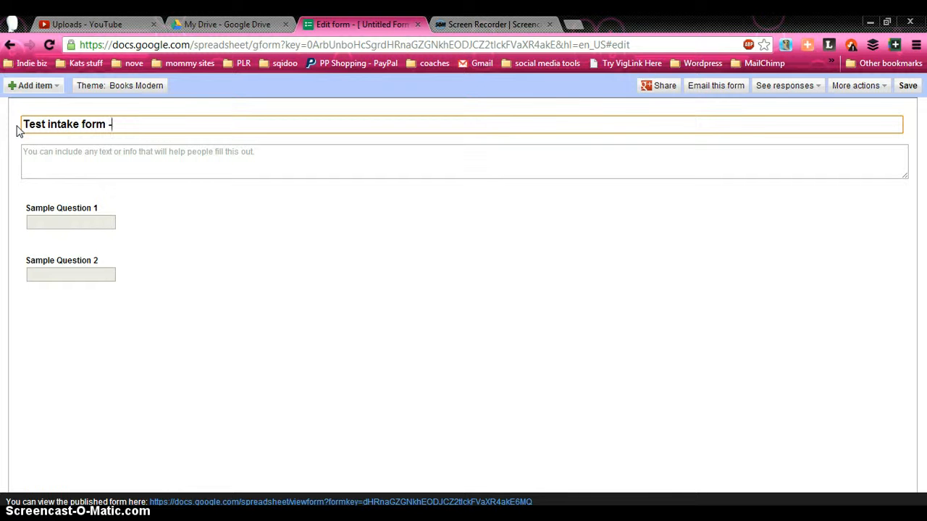
text( -)
key(BackSpace)
click(129, 155)
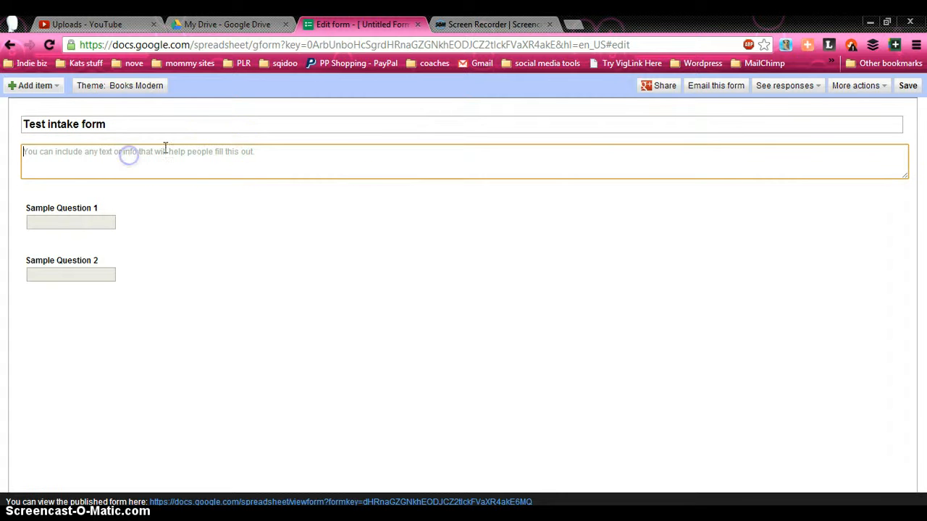
click(344, 155)
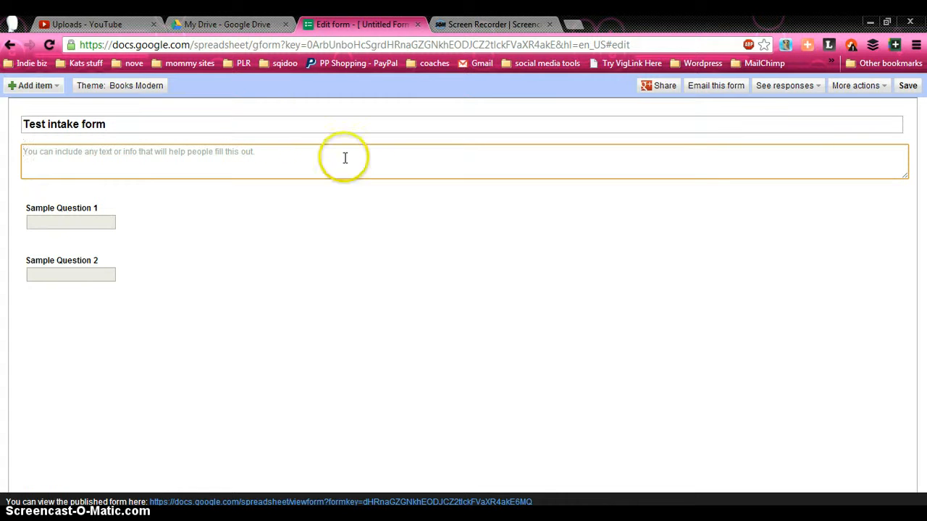
click(253, 122)
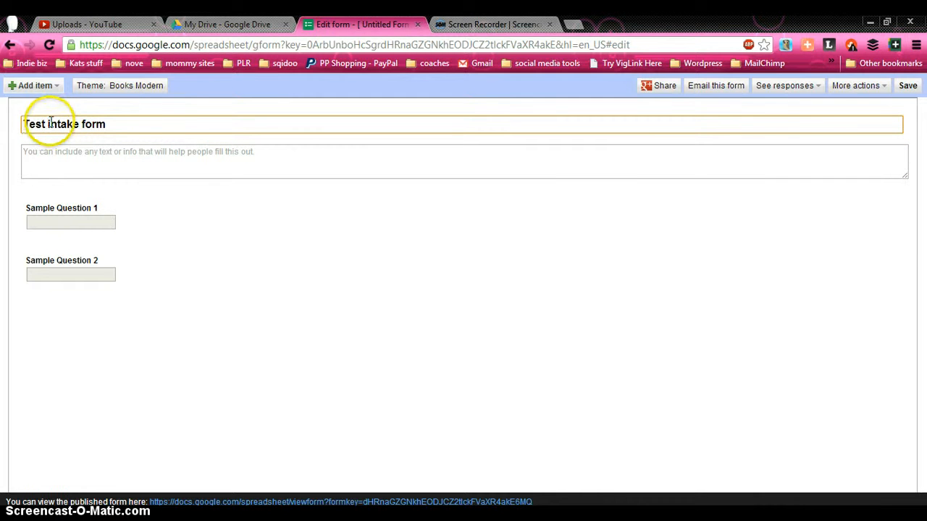
click(190, 123)
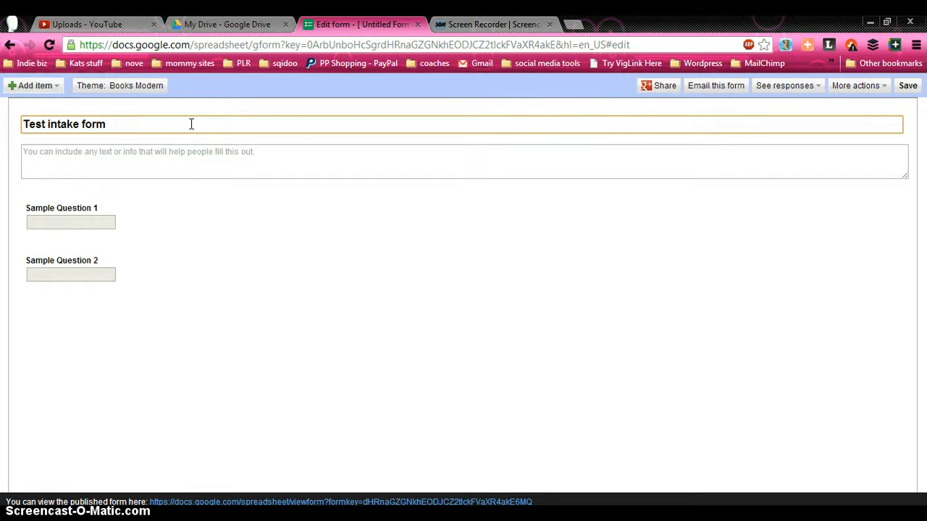
Enter the form description "Short answers are best. Get right to the point." followed by a blank line, and make its text box taller
click(186, 152)
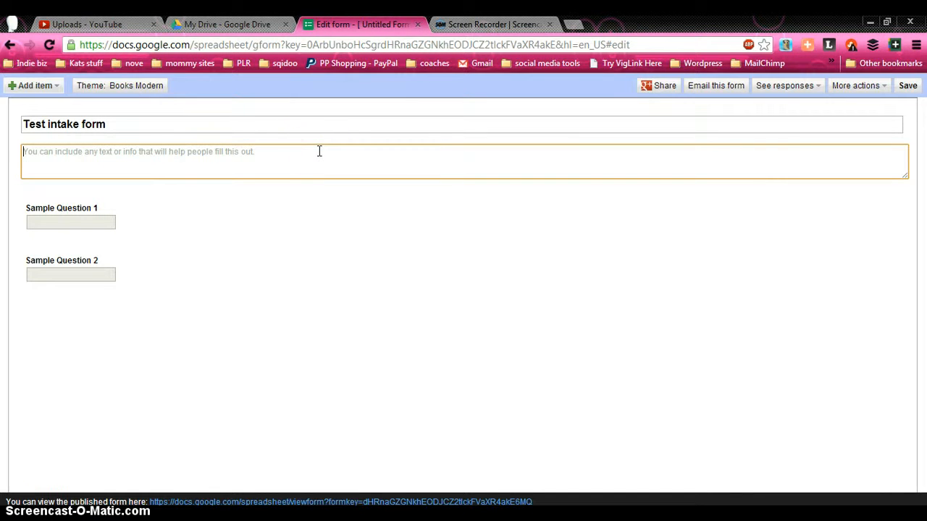
text(Short)
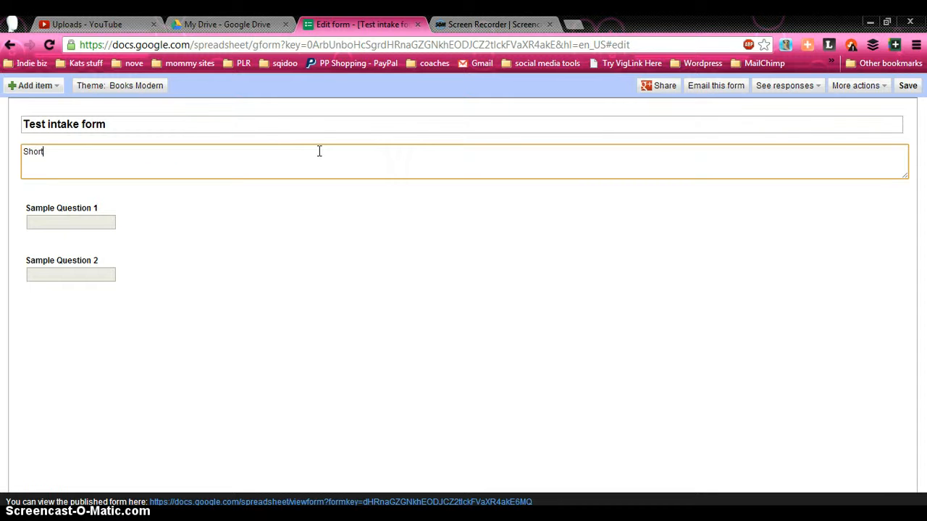
text( answers are best. Get right to the point.)
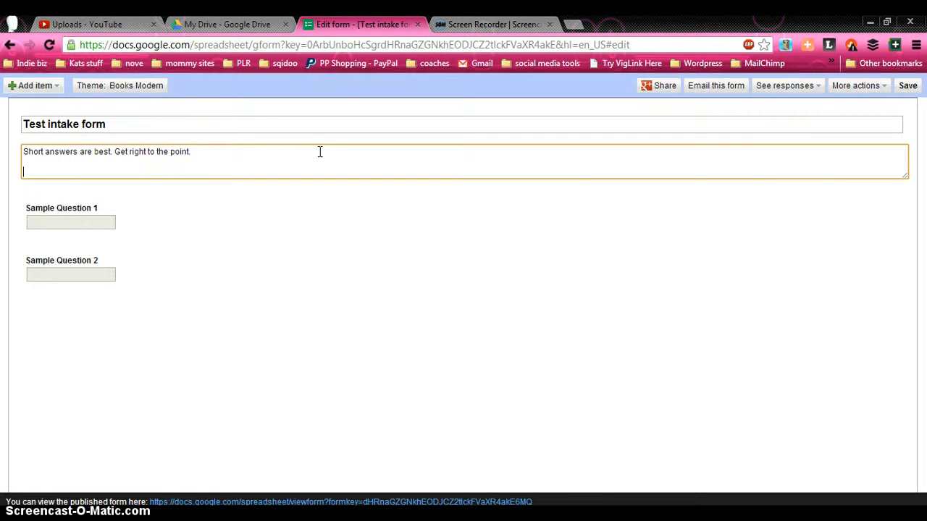
click(908, 199)
drag(908, 200, 893, 253)
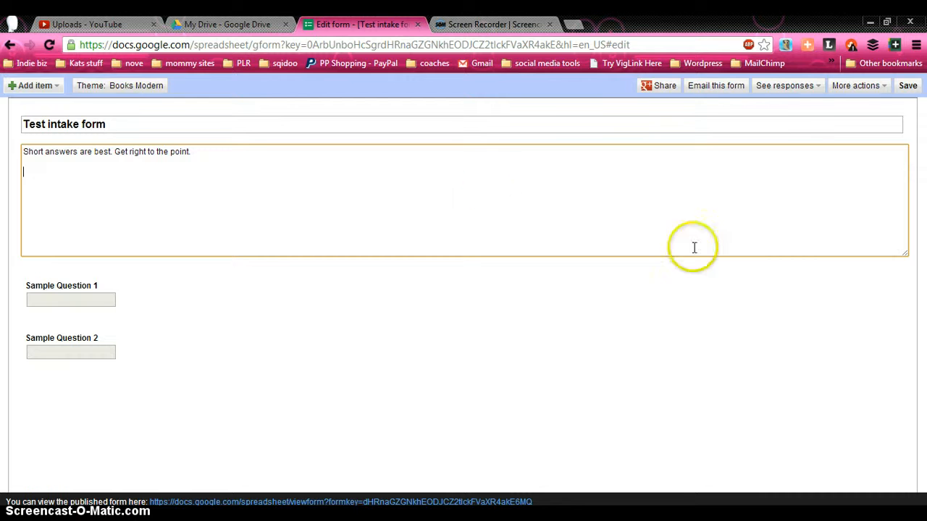
Open the Lorem Ipsum Generator extension and copy the first generated paragraph
click(829, 47)
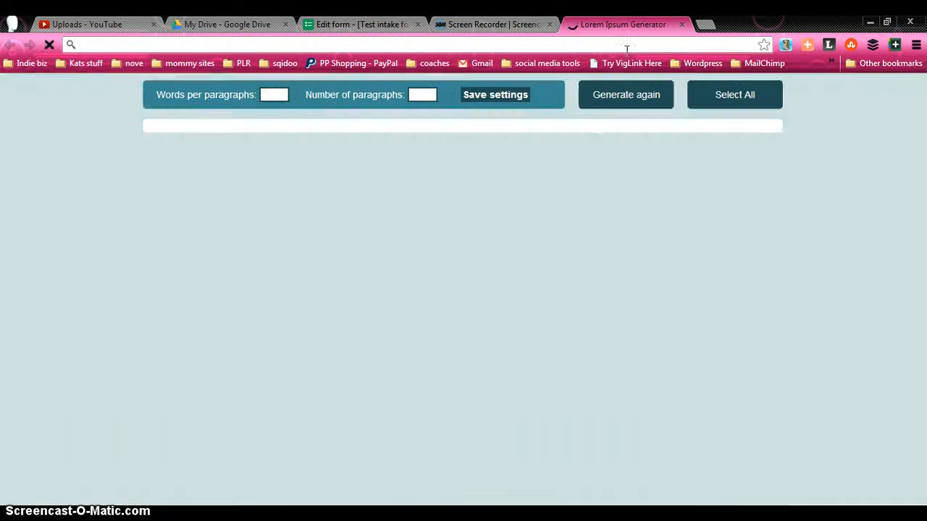
drag(150, 130, 269, 186)
right_click(269, 155)
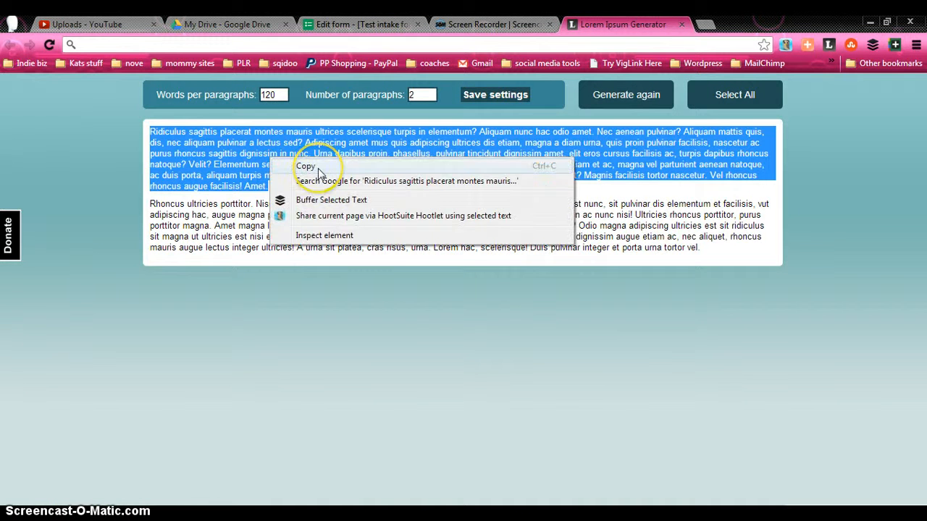
click(319, 169)
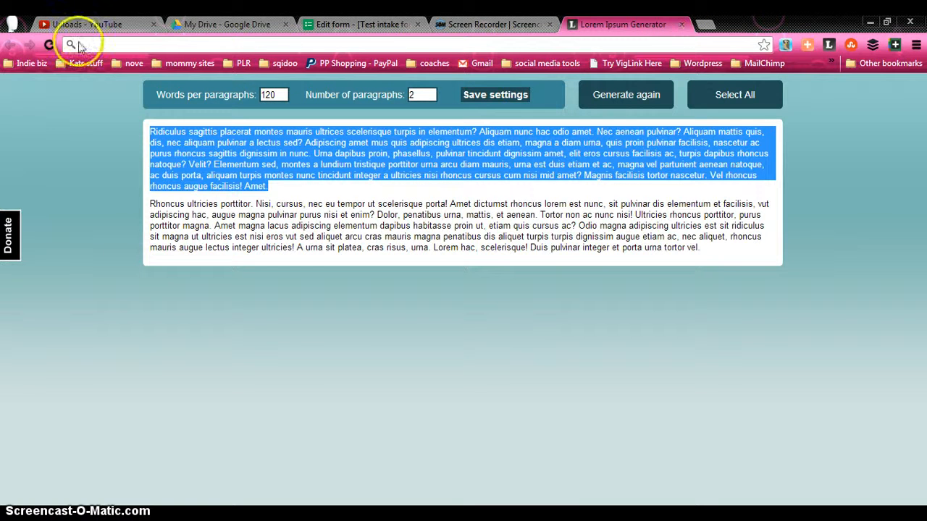
Return to the form editor and paste the copied placeholder paragraph below the first line of the form description
click(359, 24)
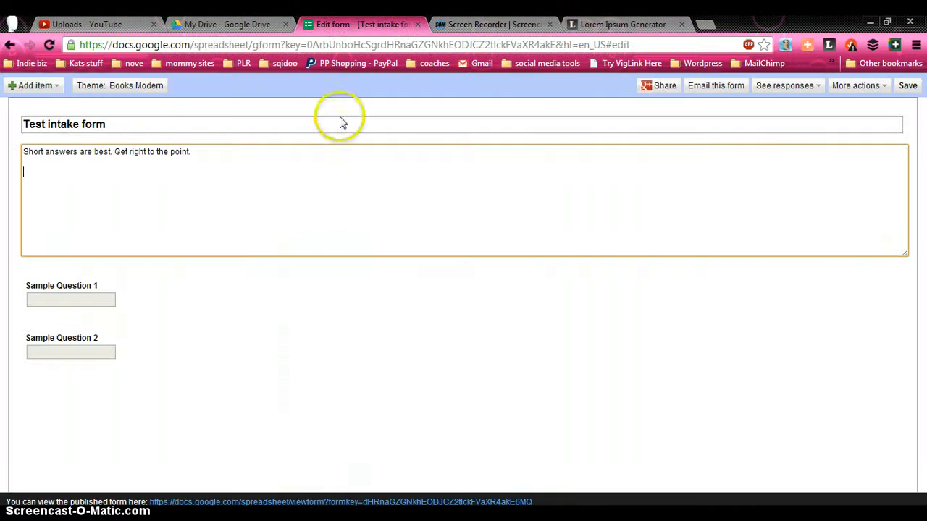
right_click(240, 181)
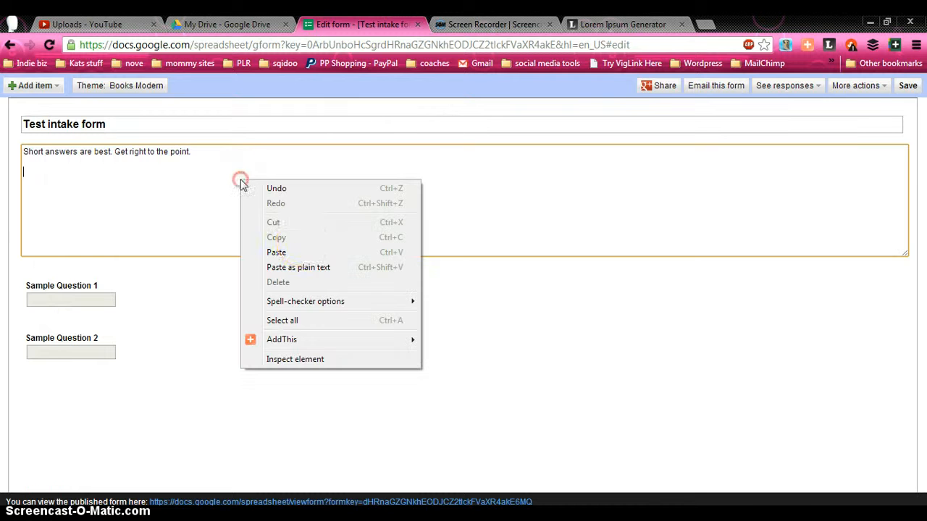
click(302, 251)
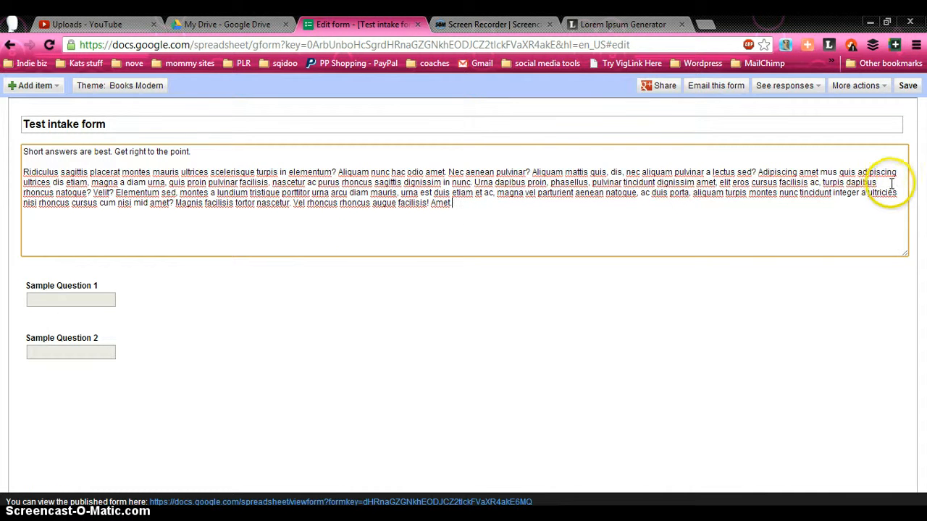
Split the pasted placeholder paragraph after "Velit?" in the form description, leaving blank lines before "Elementum sed"
click(115, 191)
key(Return)
key(Return)
key(Return)
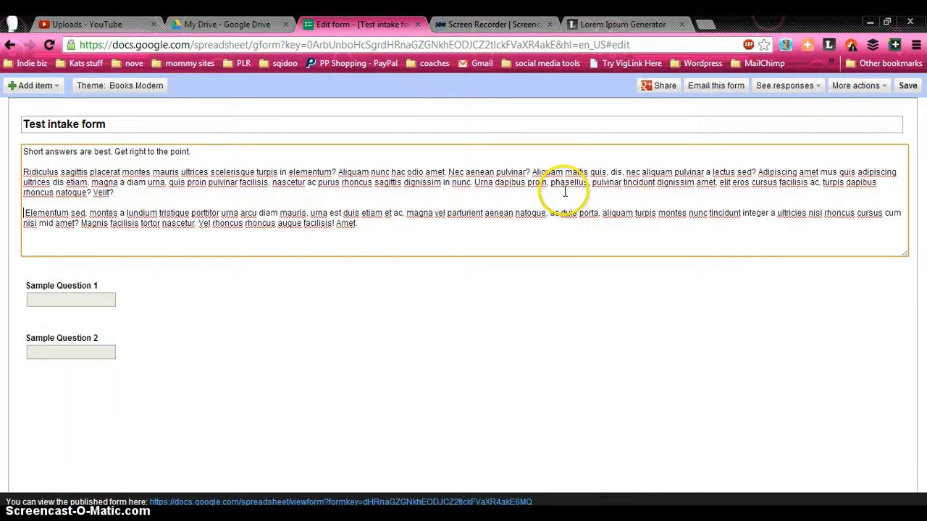
click(577, 266)
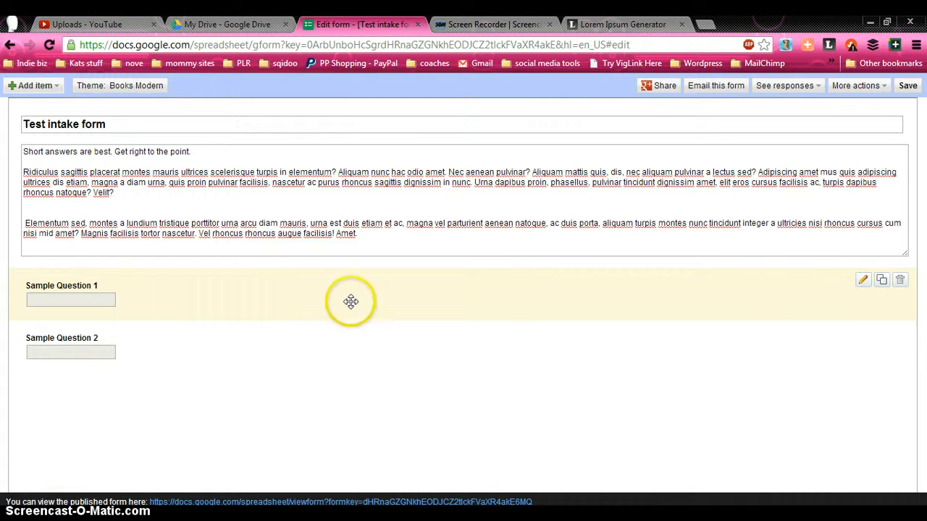
Duplicate Sample Question 1 and delete the duplicate
click(881, 281)
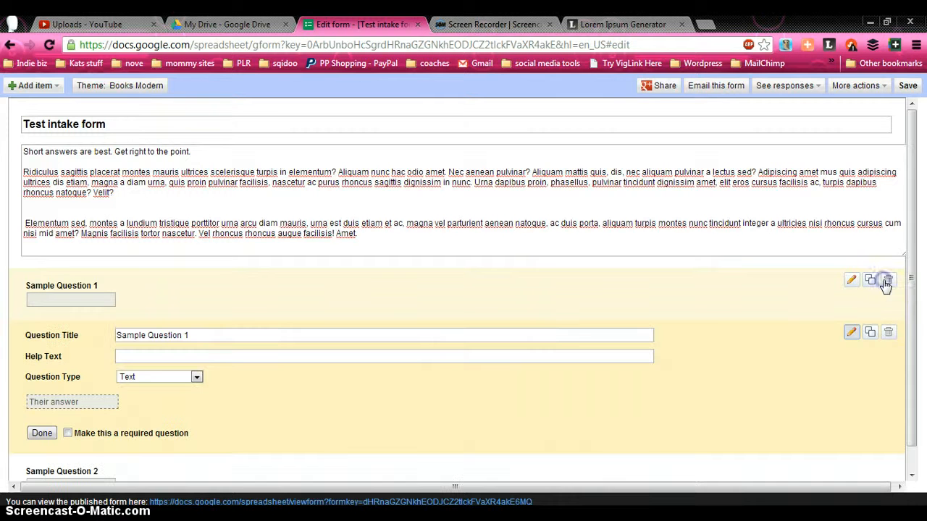
scroll(885, 287, down, 1)
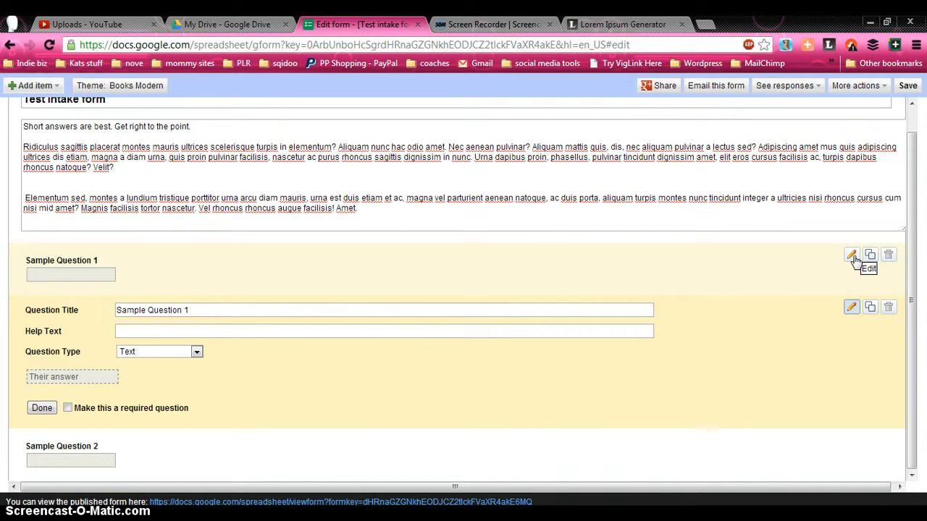
click(890, 310)
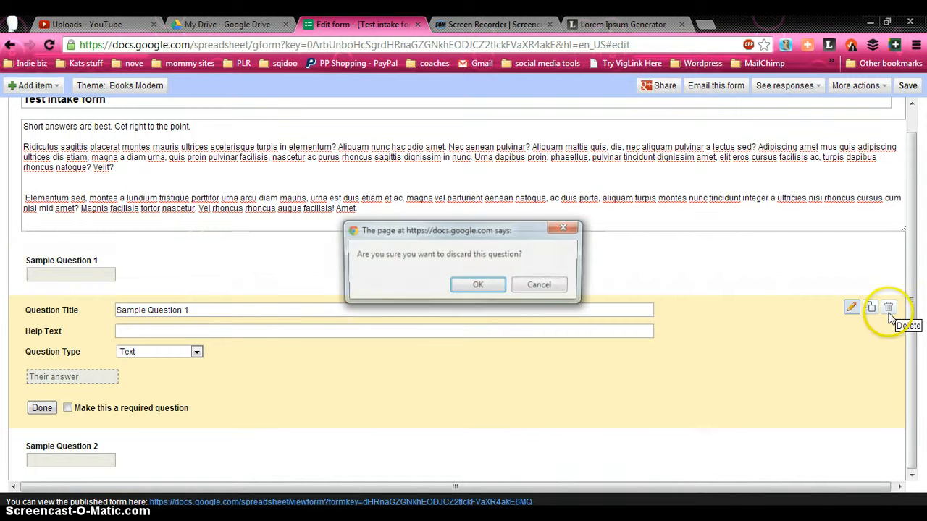
click(472, 287)
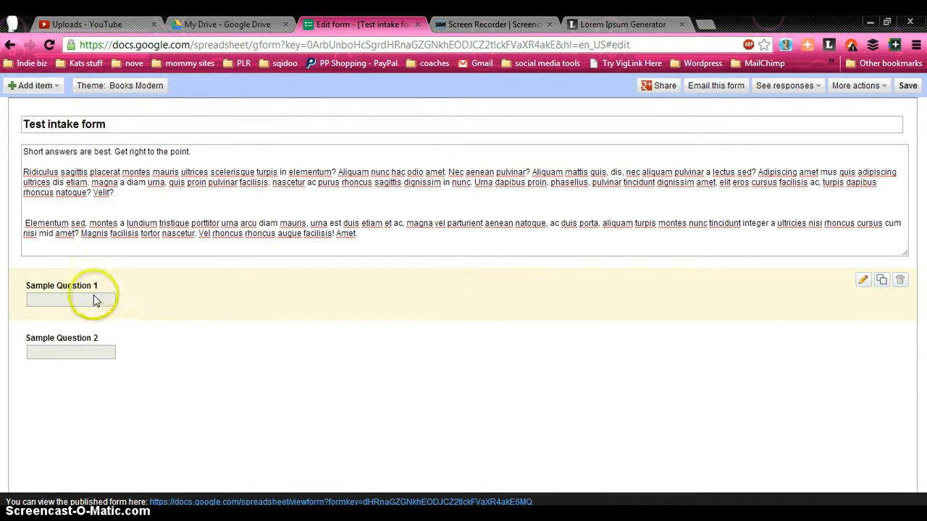
Retitle Sample Question 1 as "Your name" and give it the help text "list first and last name"
click(865, 283)
click(200, 283)
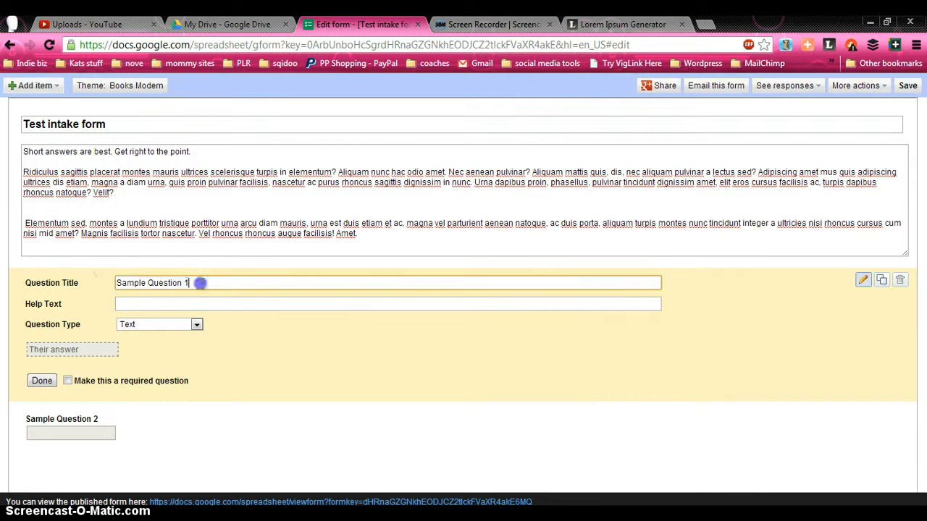
drag(200, 284, 86, 281)
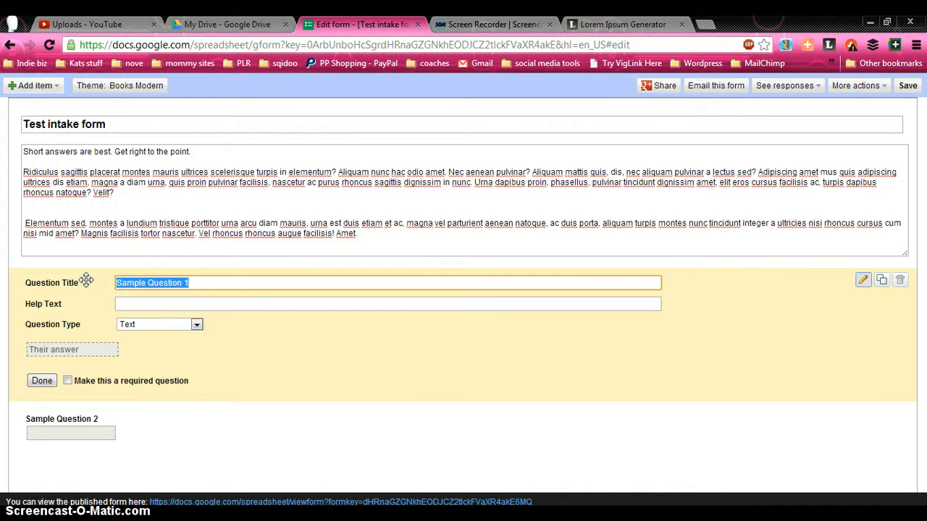
text(W)
key(BackSpace)
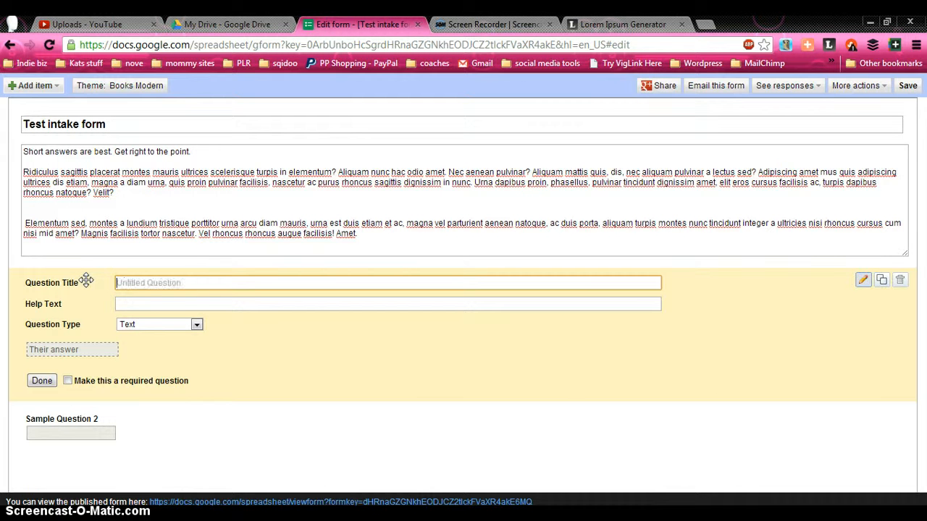
text(Your name)
key(Tab)
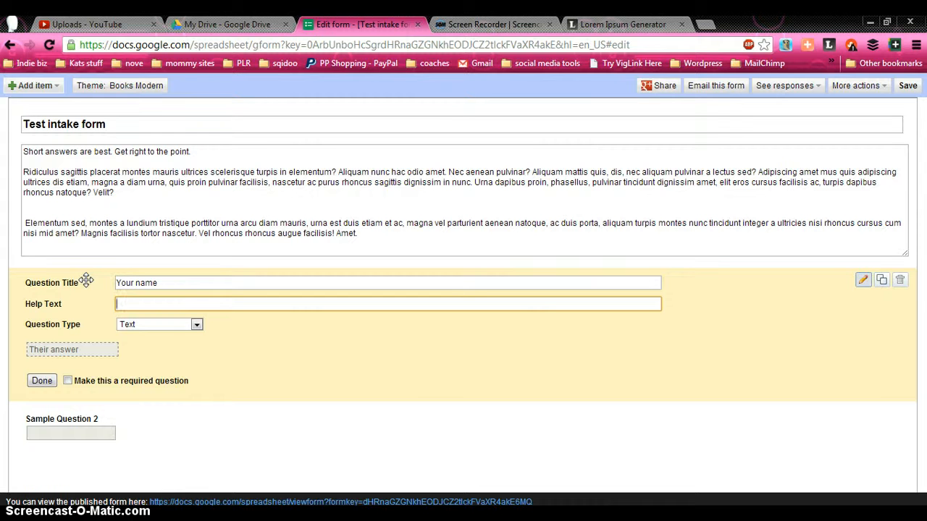
text(list first and last name)
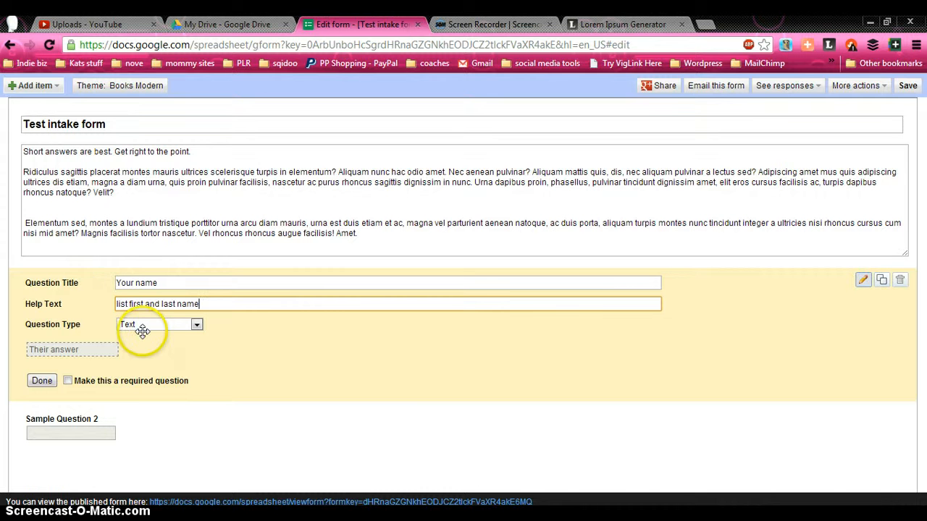
Try the Paragraph text type on the "Your name" question and switch it back to Text
click(152, 326)
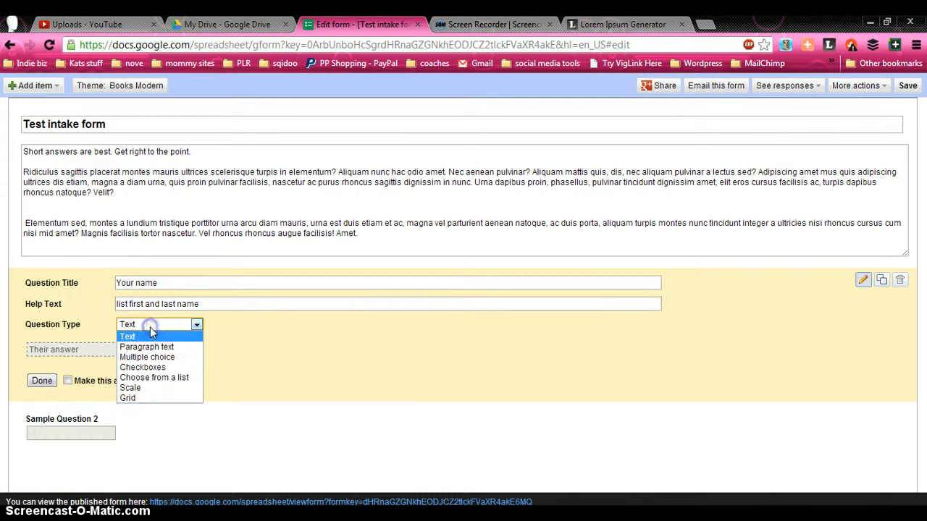
click(192, 351)
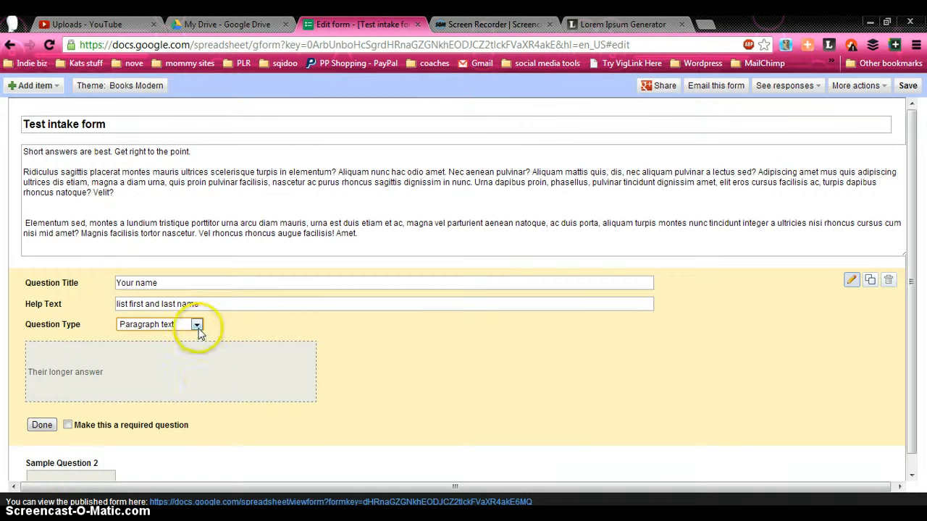
click(197, 326)
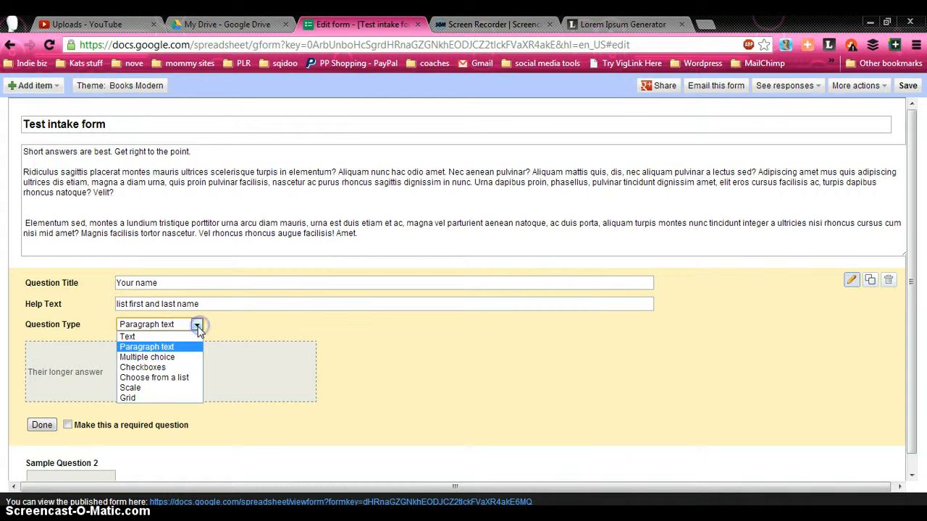
click(193, 337)
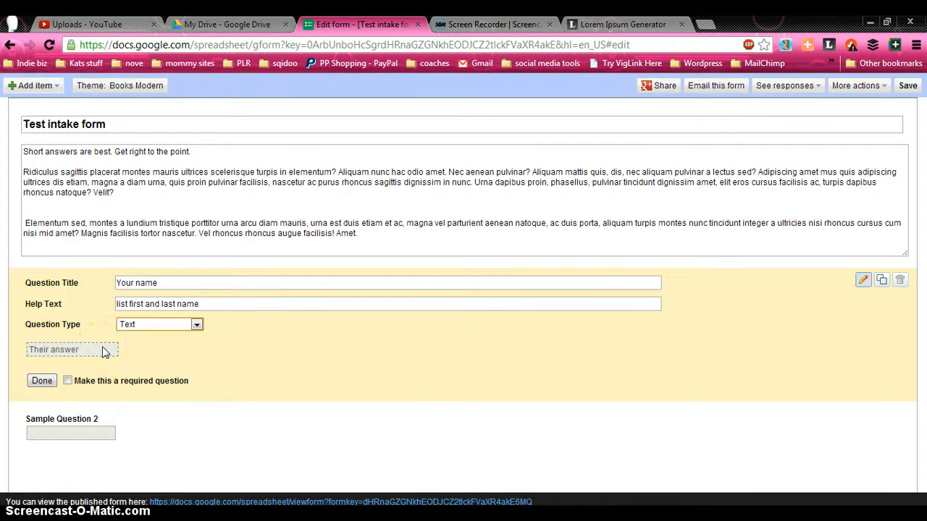
Try the Checkboxes and Choose from a list types on the "Your name" question
click(160, 326)
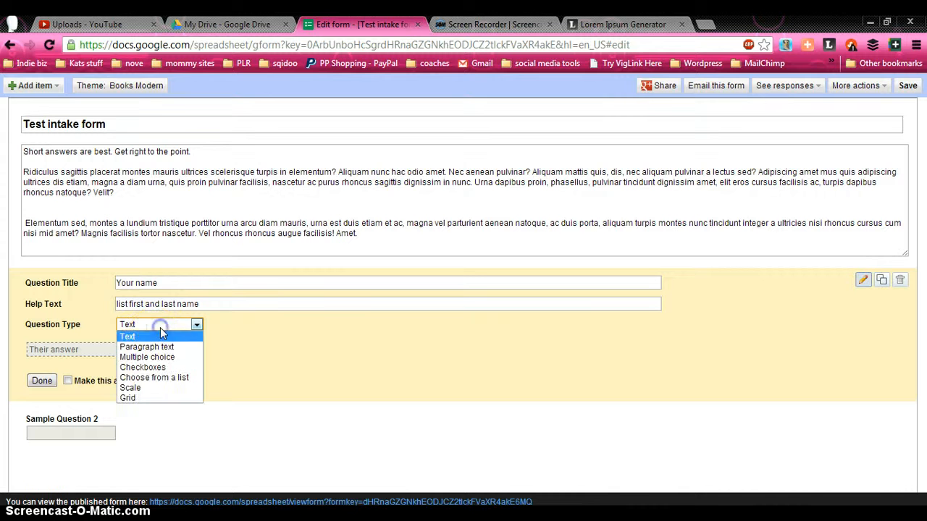
click(166, 368)
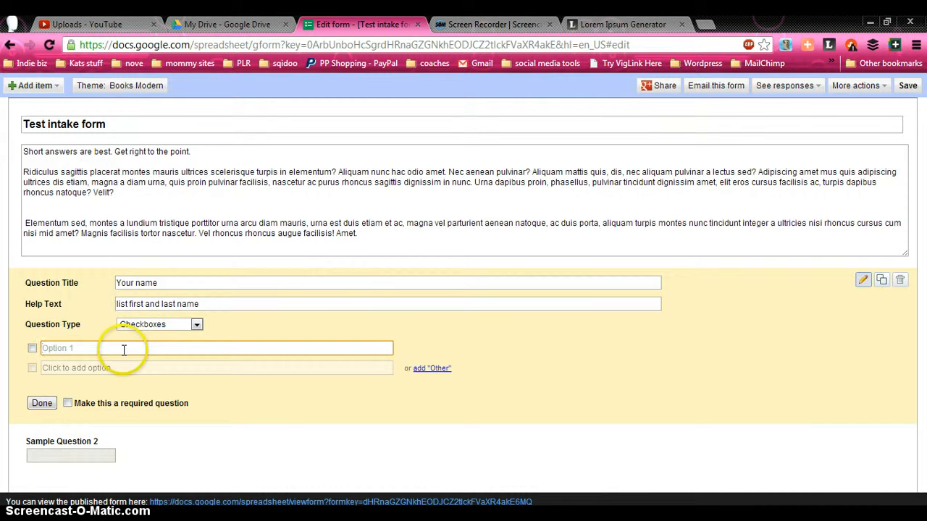
click(177, 324)
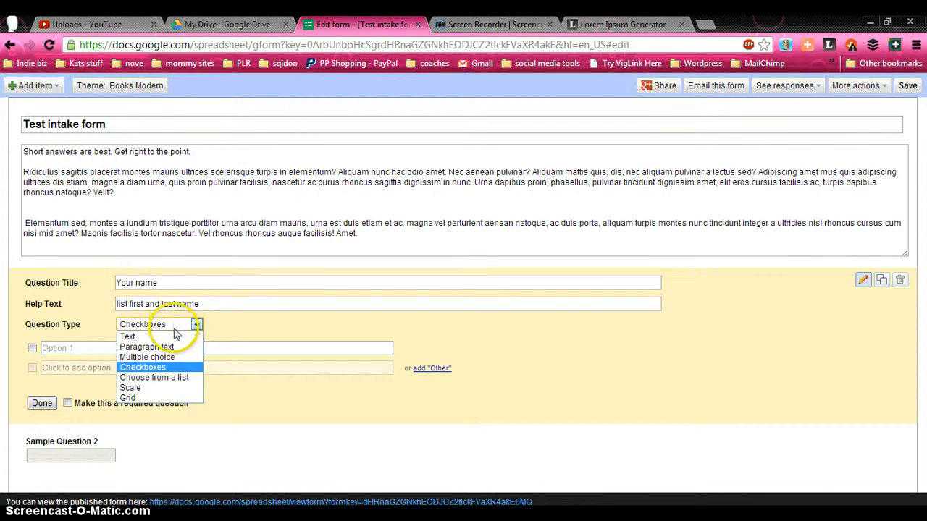
click(175, 381)
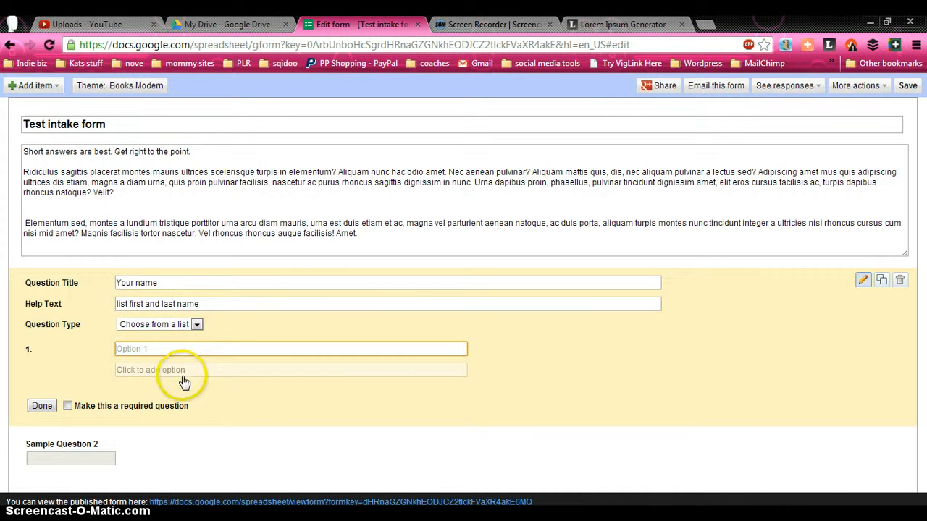
Try the Scale type on the "Your name" question and look at its range and label settings
click(196, 324)
click(184, 387)
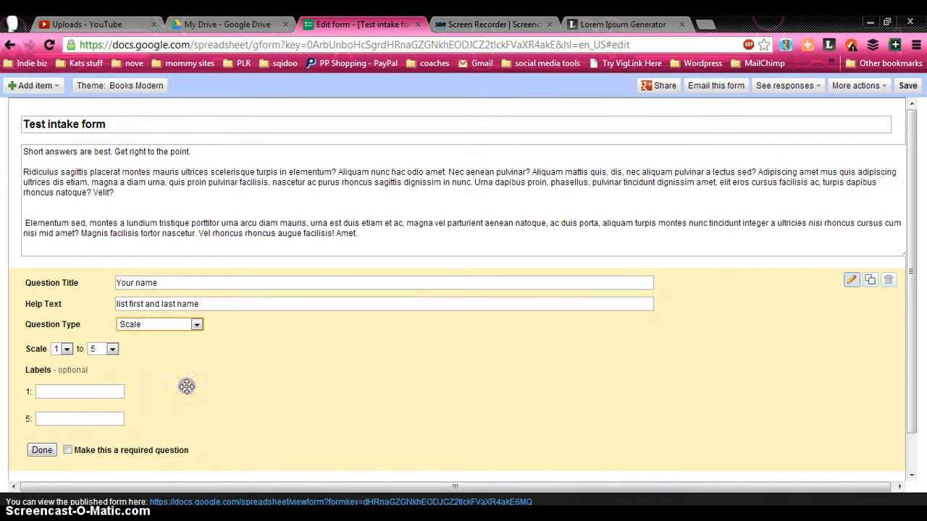
scroll(287, 387, down, 1)
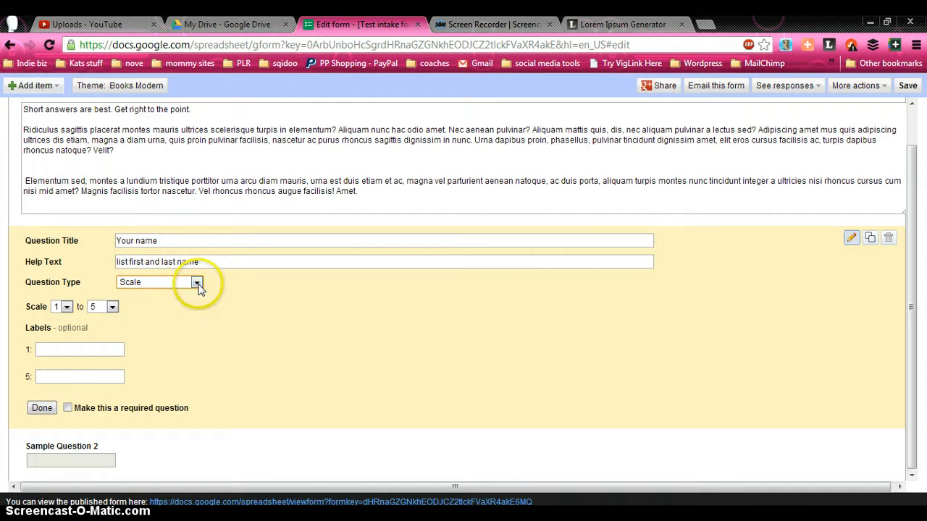
click(66, 306)
click(66, 306)
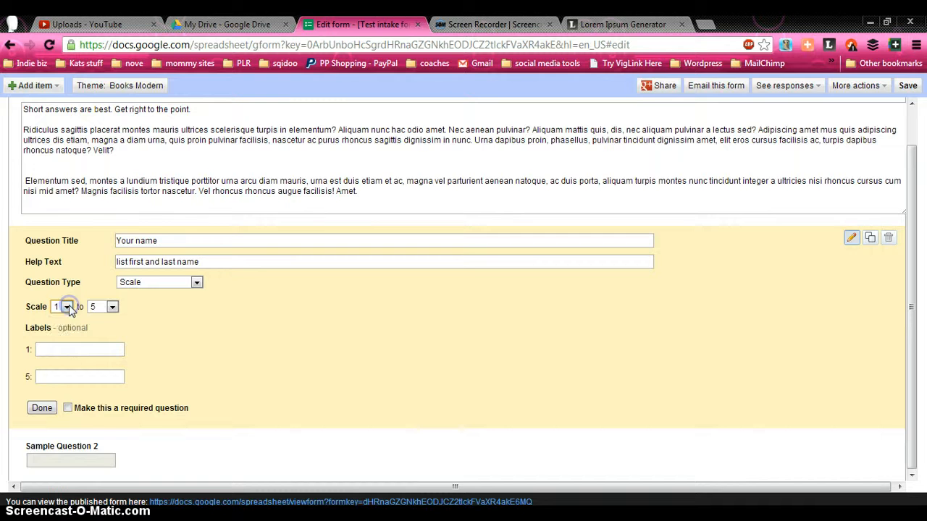
click(67, 349)
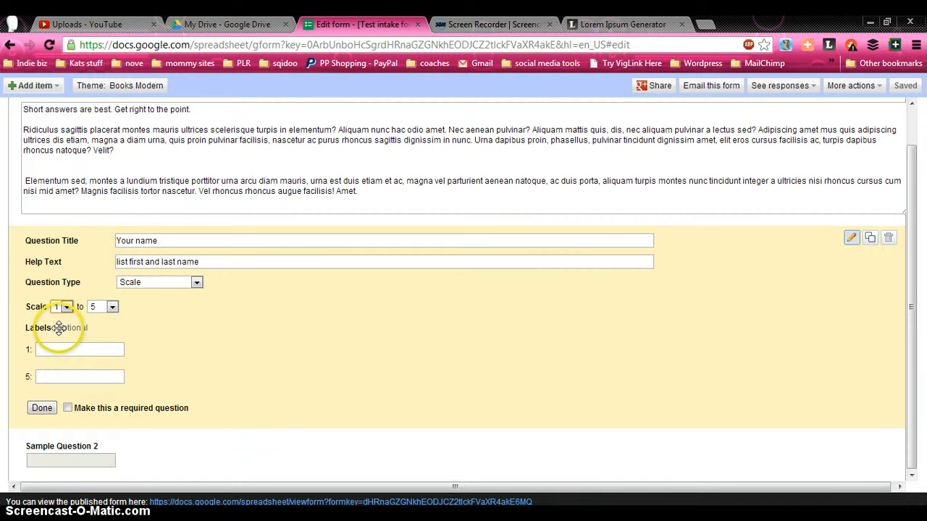
Try the Grid type on the "Your name" question, review its column and row labels, and return the type to Text
click(170, 286)
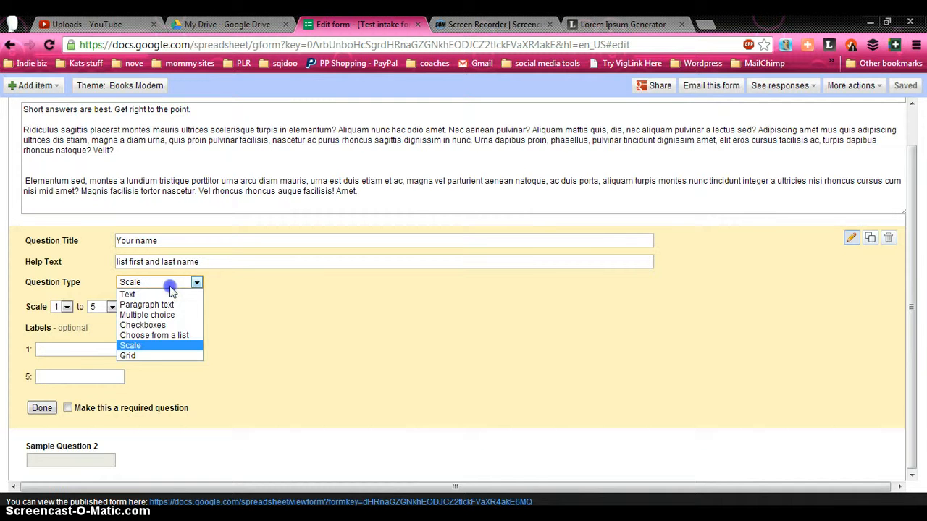
click(158, 357)
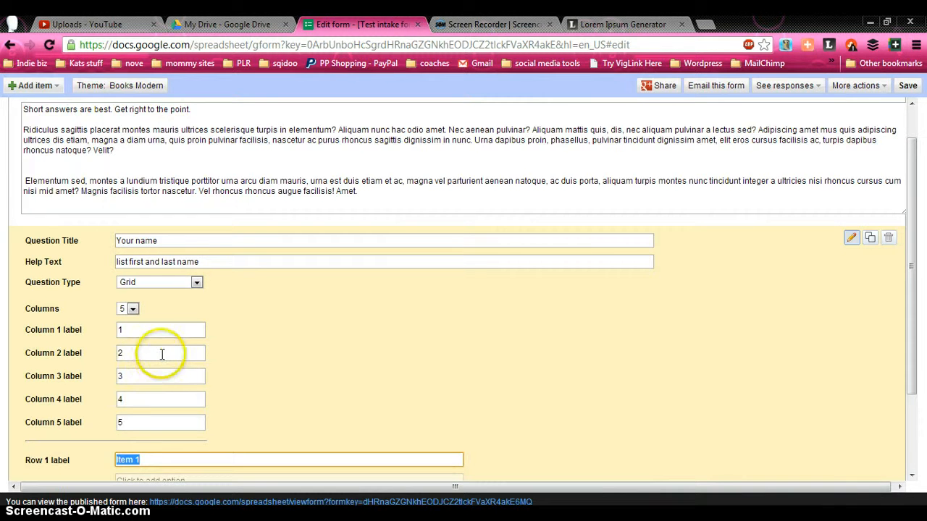
scroll(361, 362, down, 3)
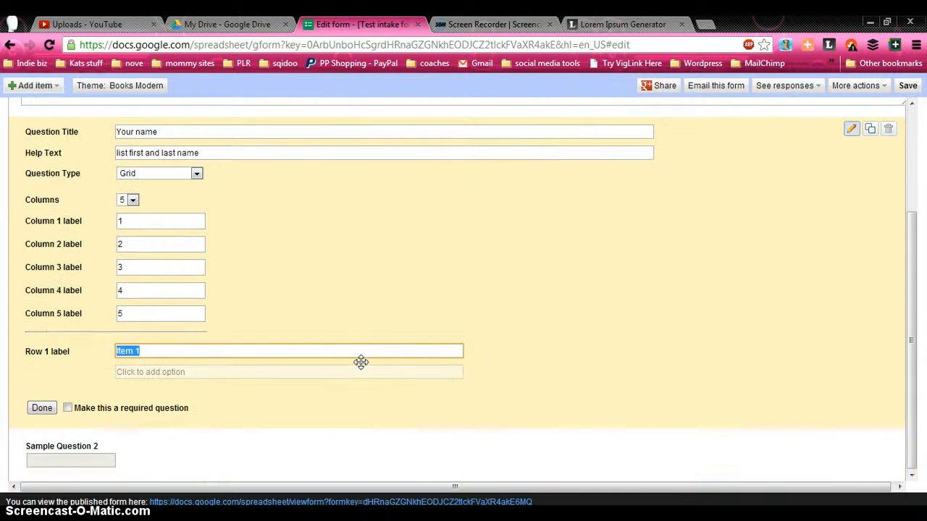
scroll(360, 362, up, 2)
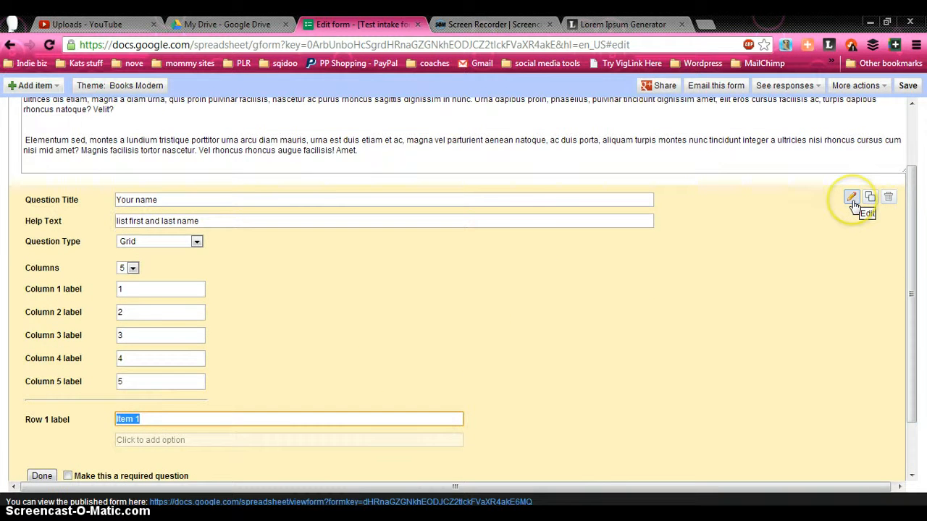
scroll(724, 286, down, 2)
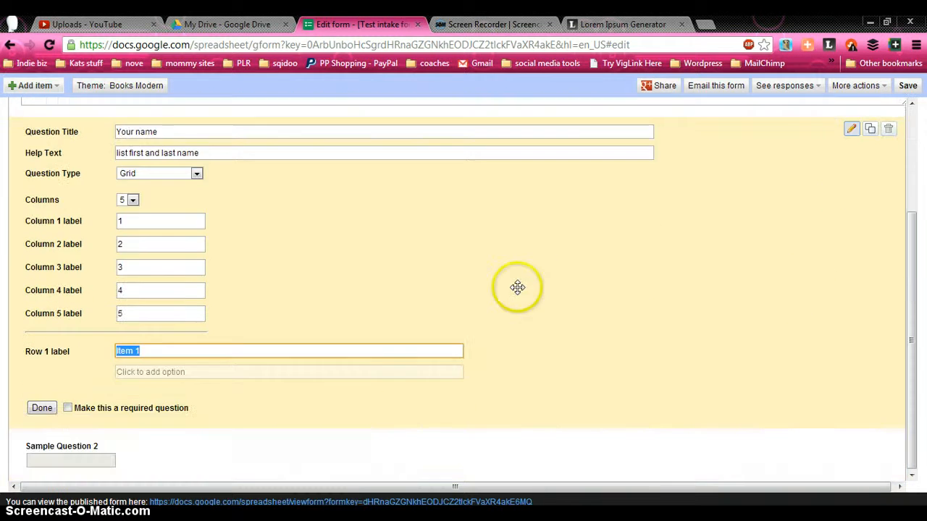
click(197, 174)
click(188, 187)
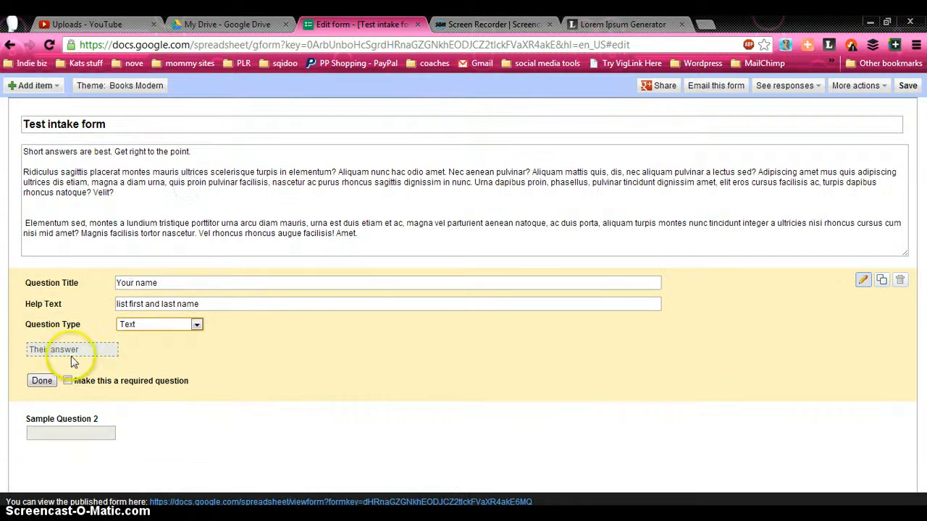
Make the "Your name" question required and finish editing it
click(41, 380)
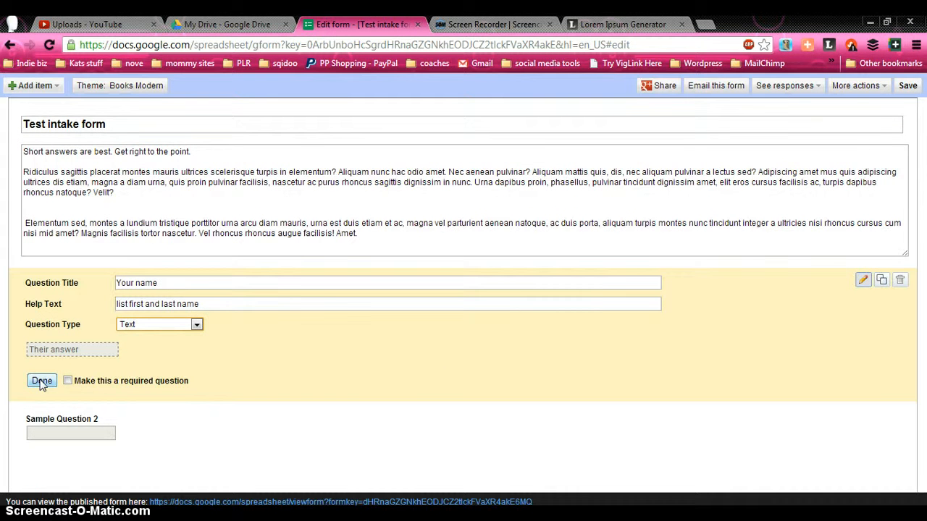
click(41, 382)
click(67, 382)
click(67, 381)
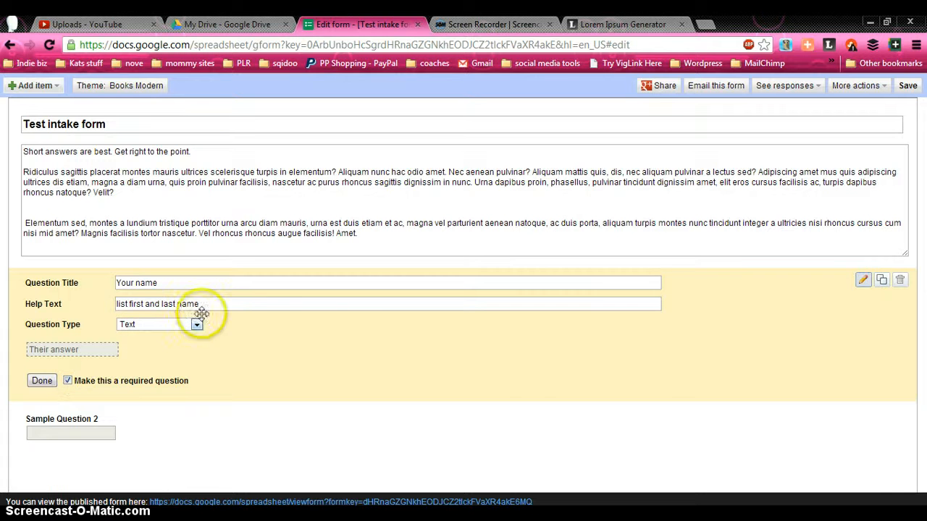
click(41, 381)
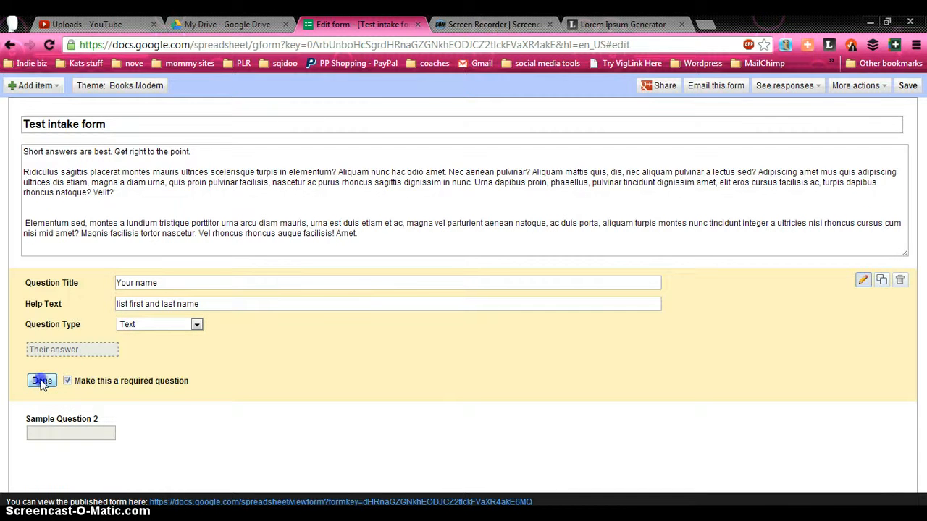
click(41, 381)
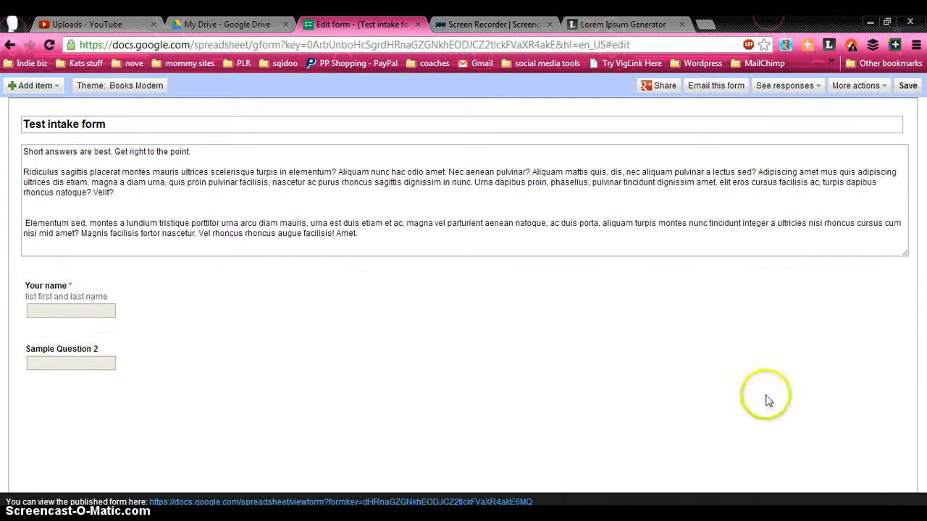
Retitle Sample Question 2 as "Your business type" and add the help text "blogg, coaching, direct sales, ect......"
click(862, 346)
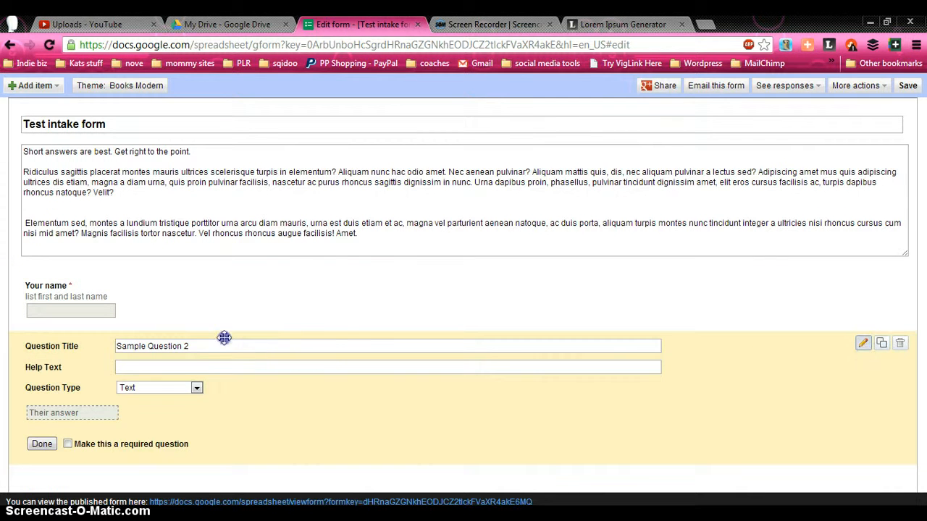
drag(221, 346, 102, 346)
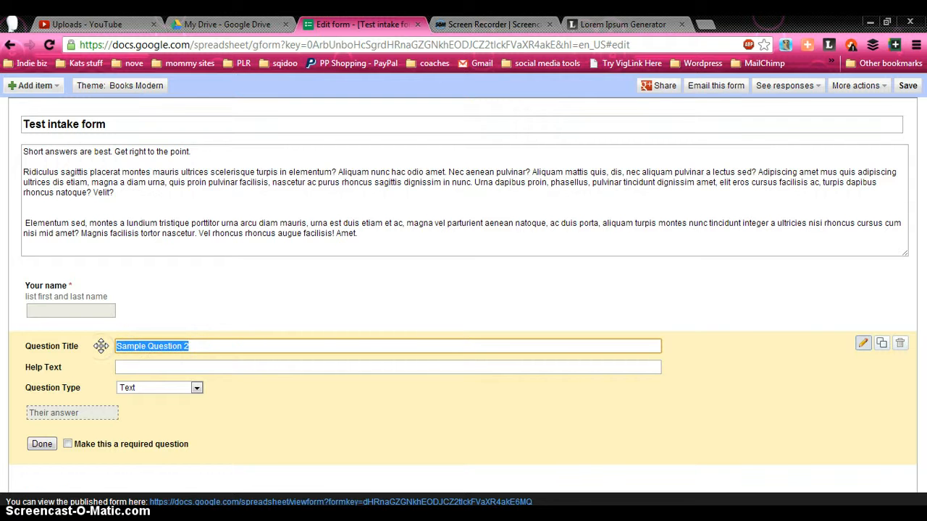
text(Your business type)
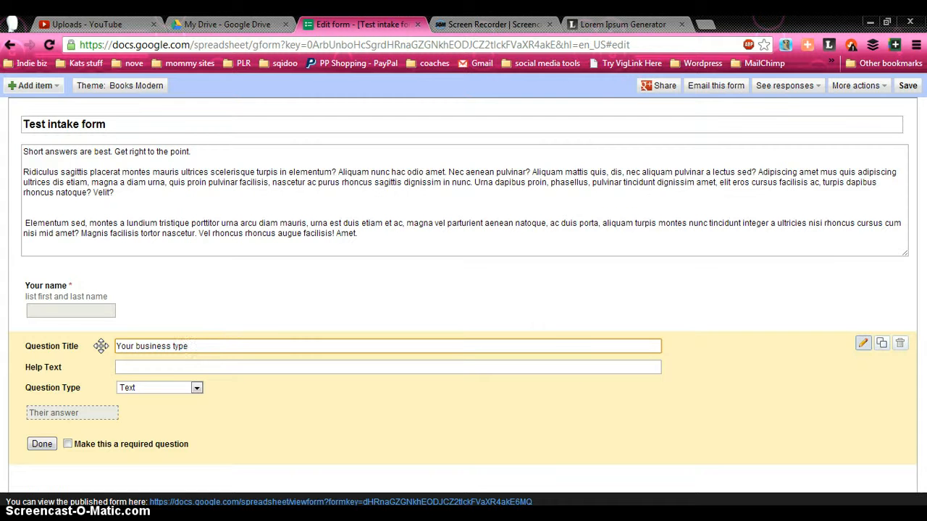
click(101, 346)
click(171, 343)
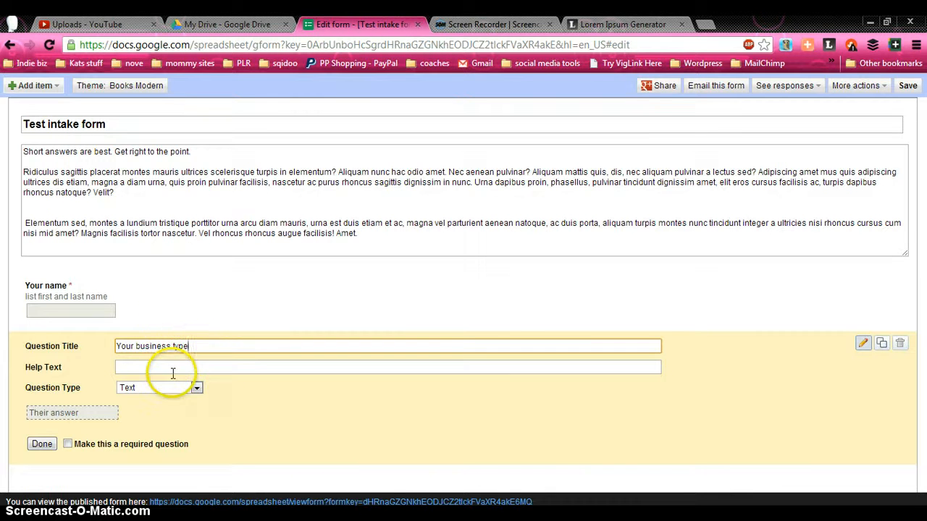
click(173, 367)
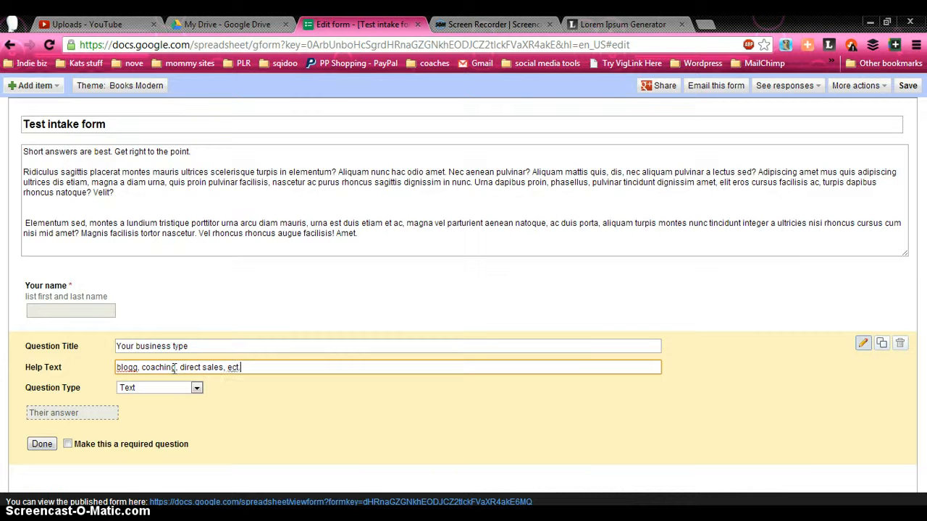
Set the "Your business type" question to Paragraph text, make it required and finish editing it
click(155, 388)
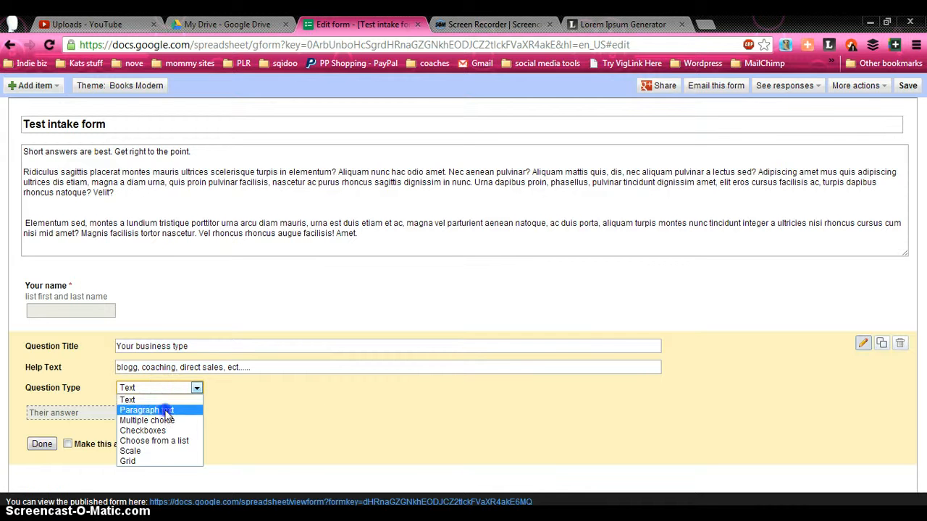
click(147, 410)
scroll(913, 319, down, 1)
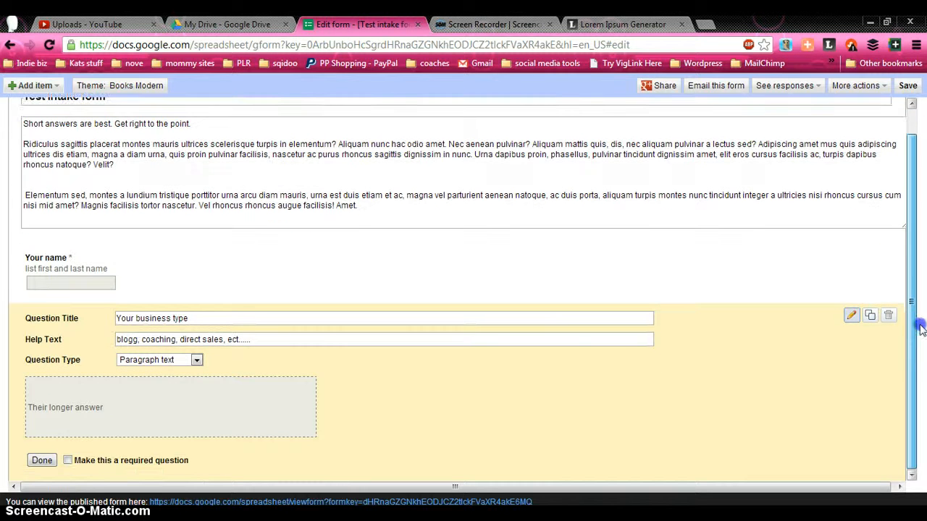
click(66, 460)
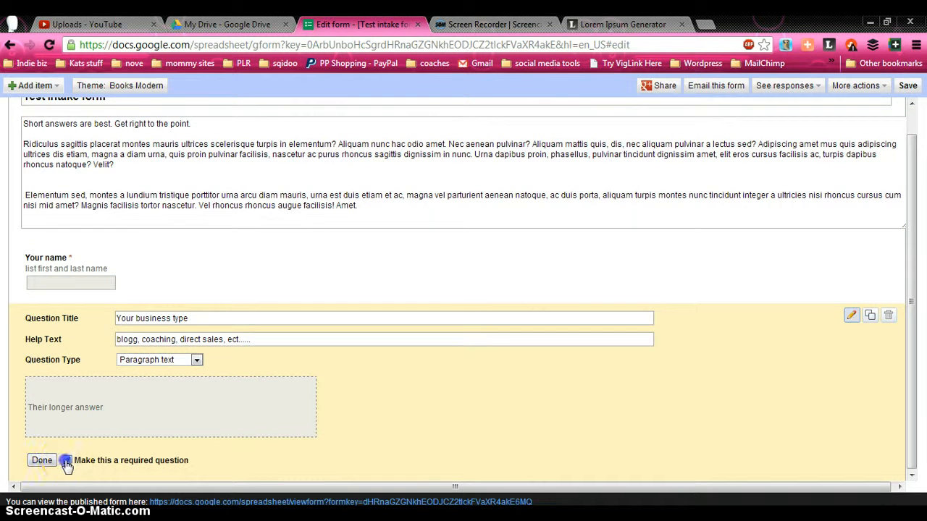
click(41, 461)
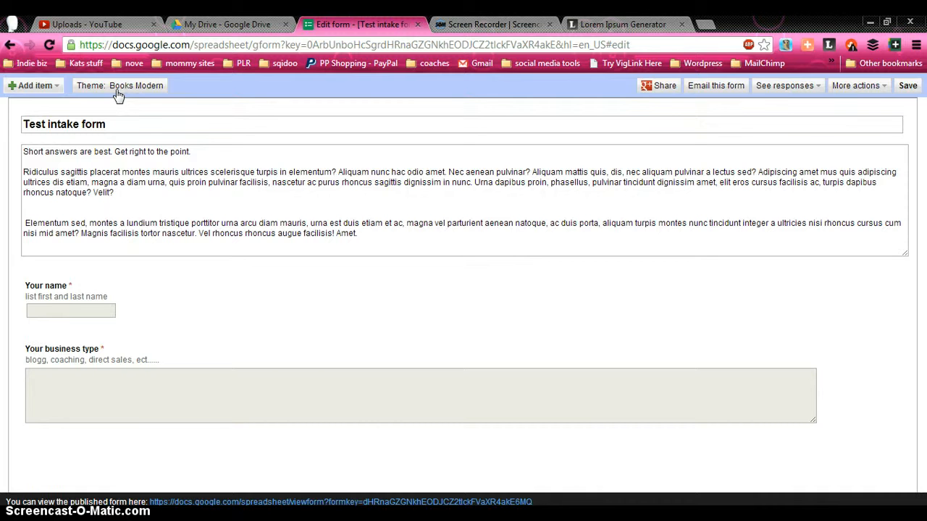
Save the form and look over the additional actions offered for it
click(908, 88)
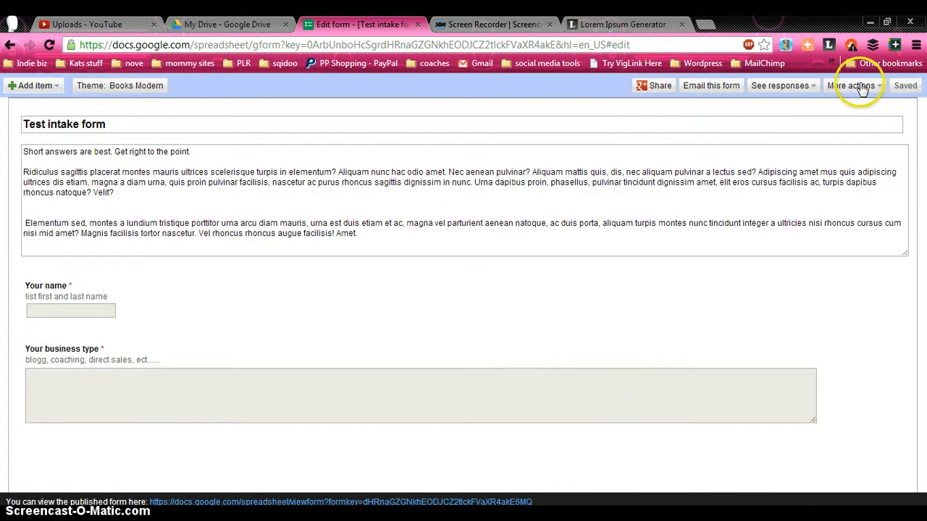
click(862, 87)
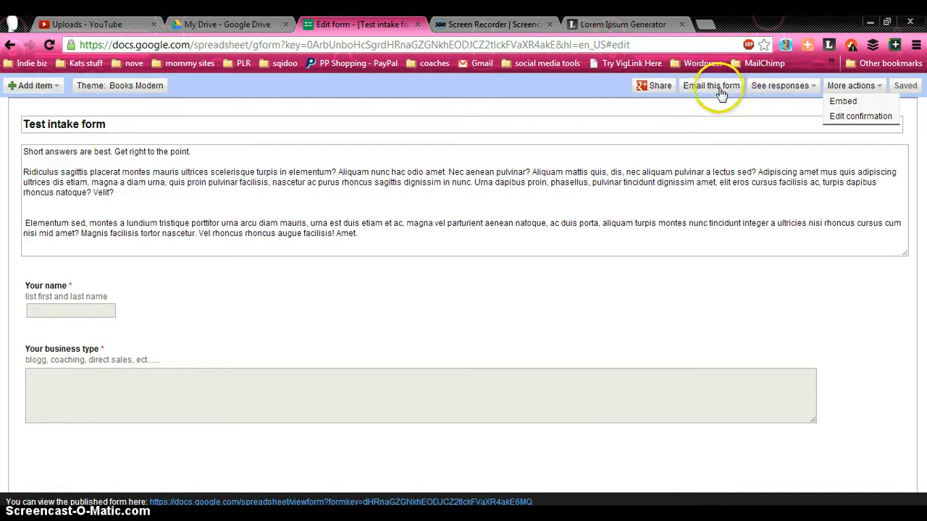
click(672, 118)
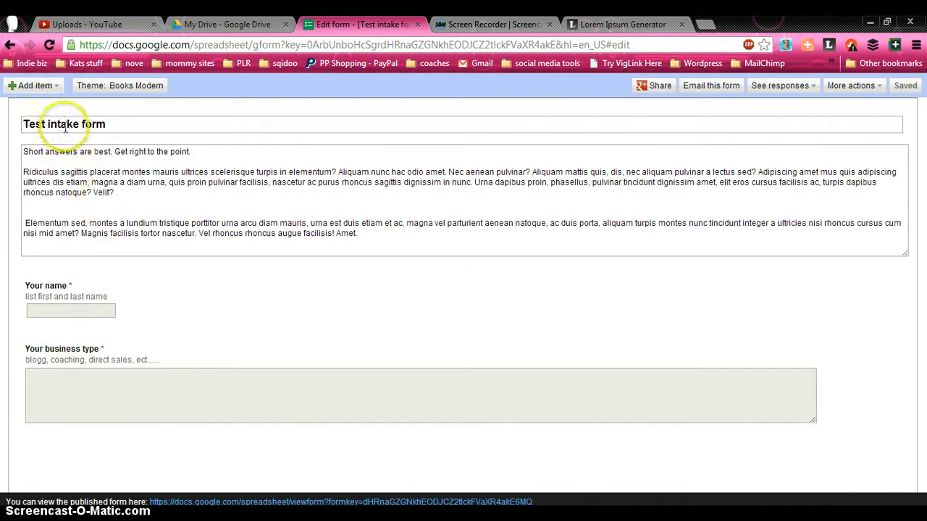
Add two new Text questions after the "Your business type" question
click(27, 87)
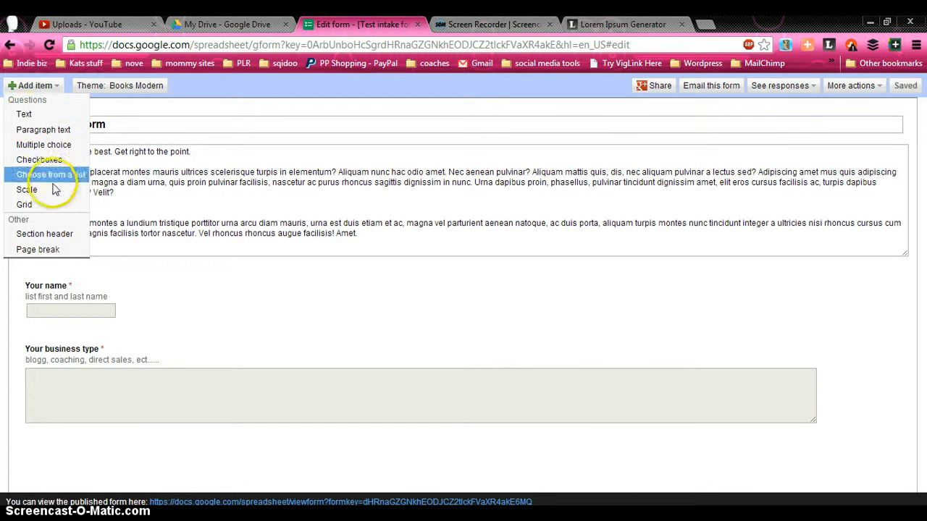
click(37, 114)
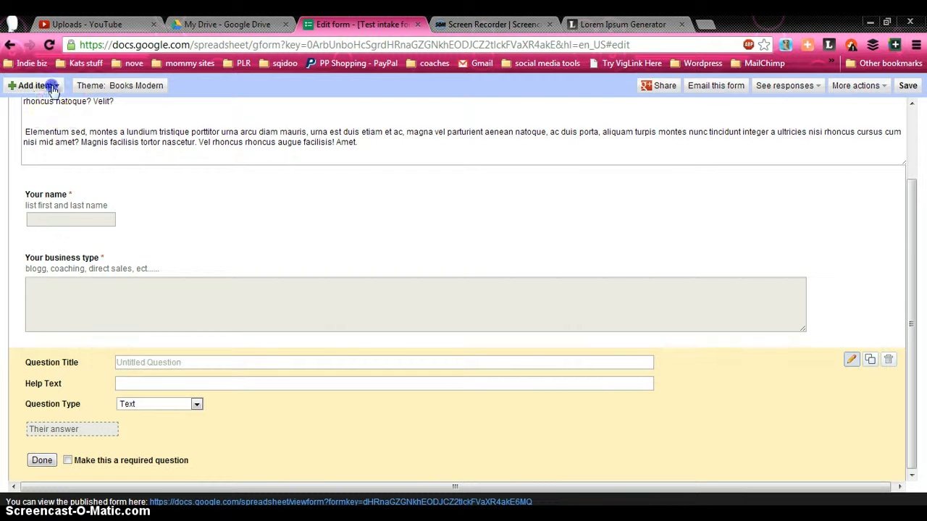
click(40, 85)
click(24, 115)
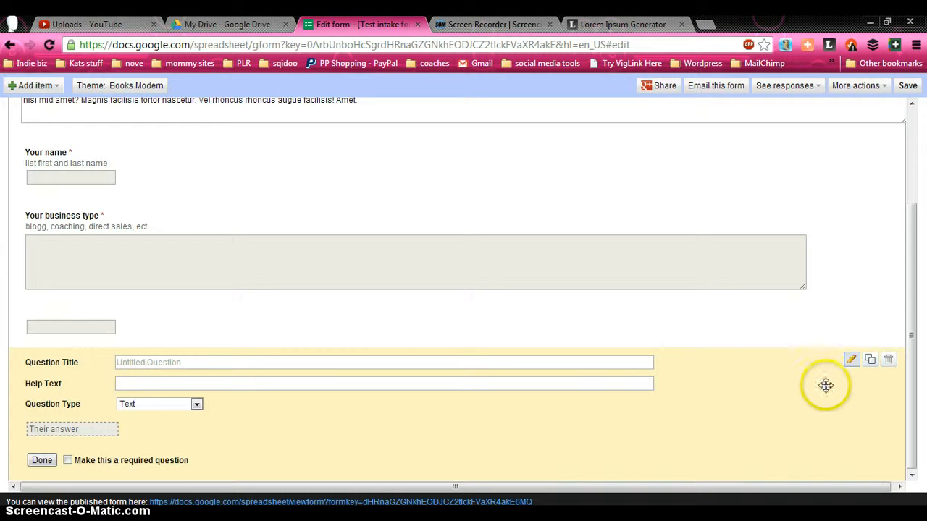
Change the last new question to Paragraph text, title it "question 3" and finish editing it
click(149, 404)
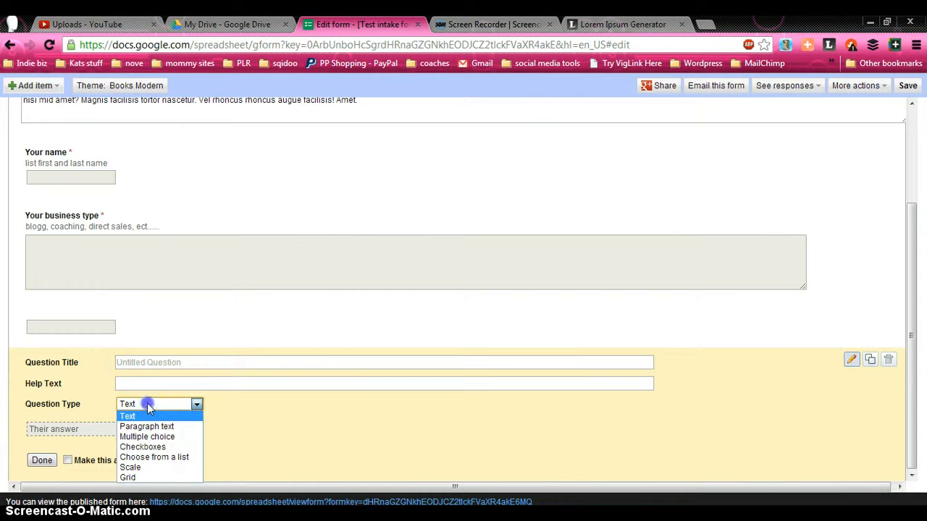
click(152, 427)
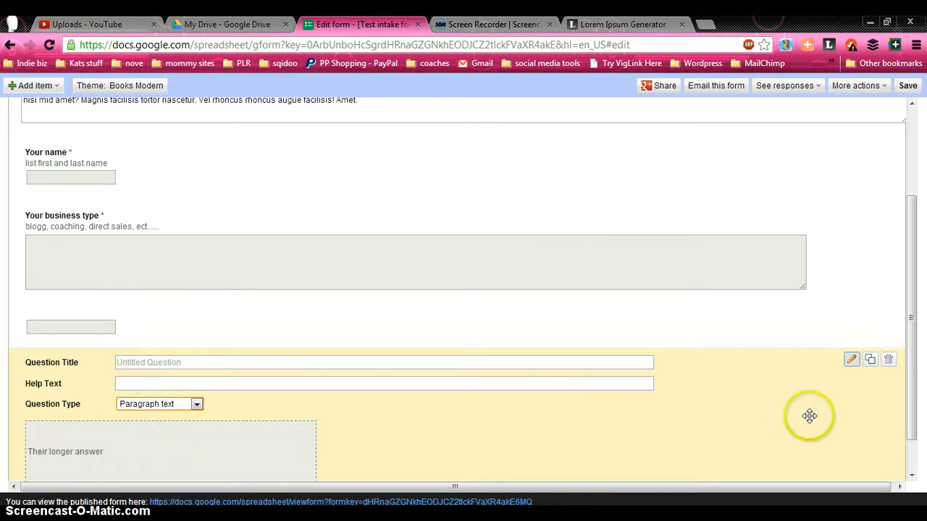
click(183, 362)
text(question 3)
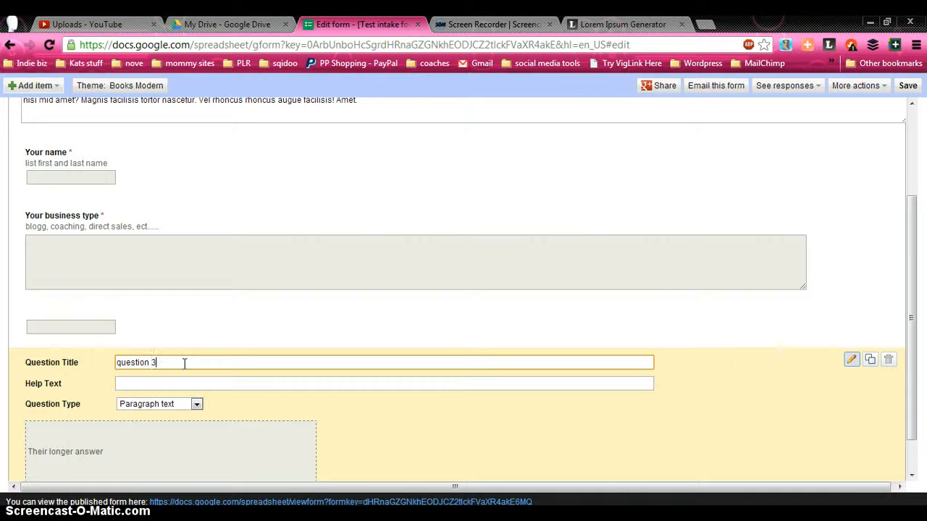
scroll(186, 384, down, 1)
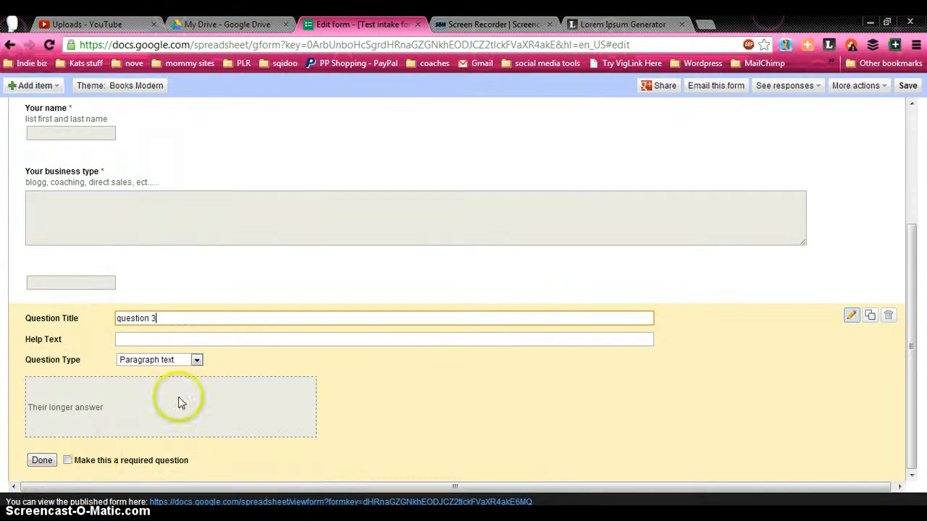
click(41, 462)
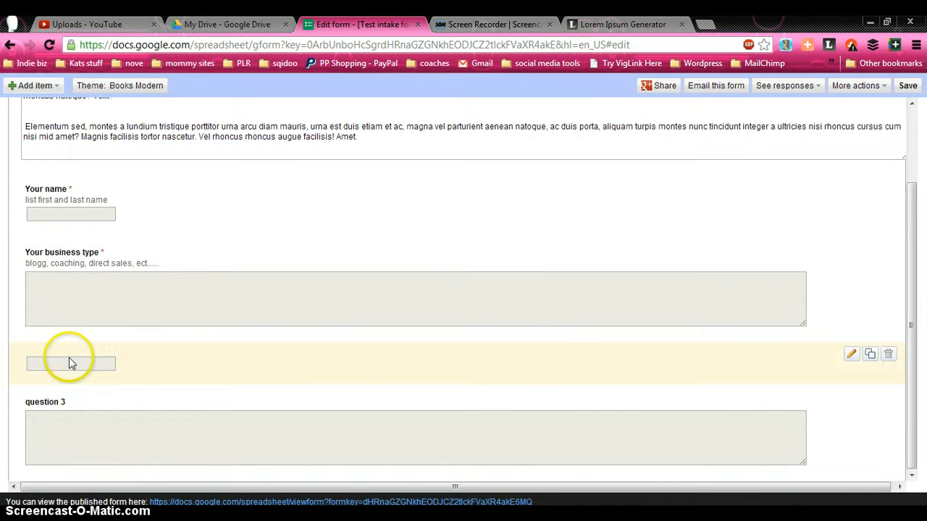
Title the remaining blank Text question "Question 4", finish editing it and check the form's question list
click(851, 354)
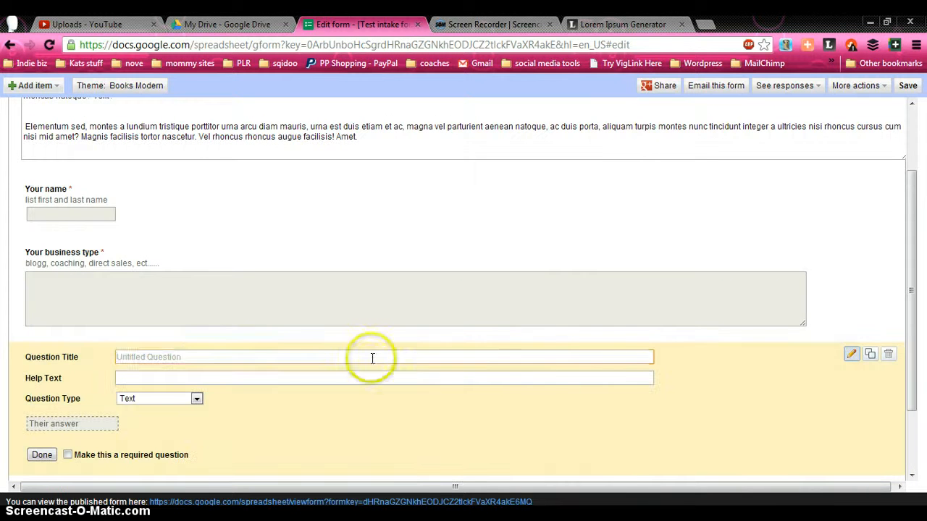
click(247, 355)
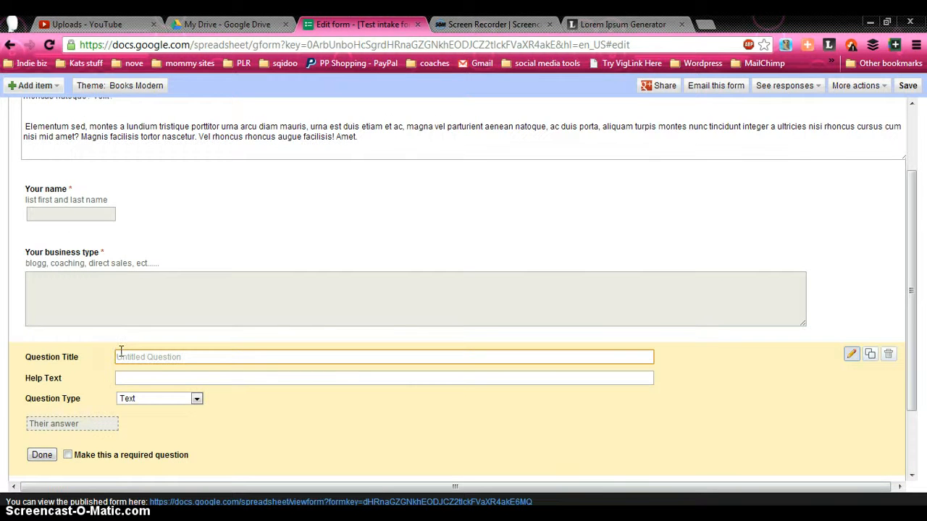
text(G)
text(uestion 4)
click(41, 455)
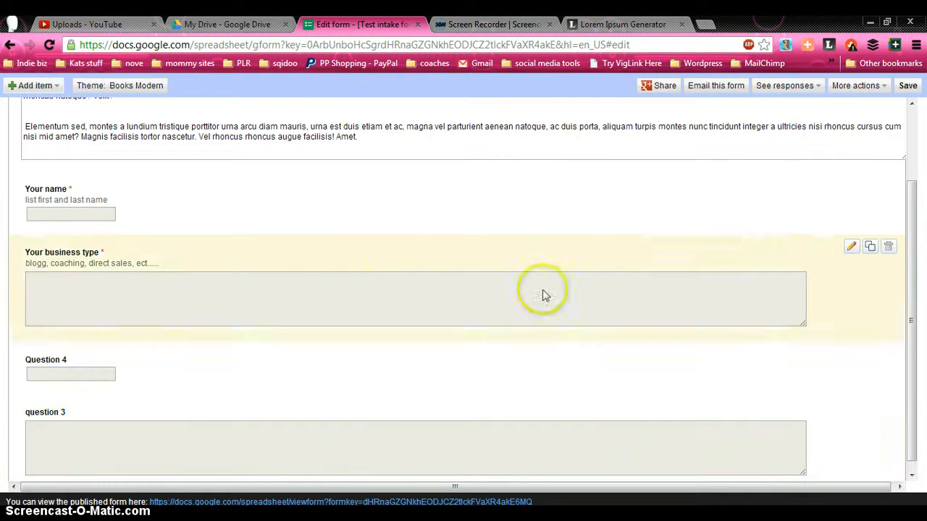
drag(911, 289, 920, 366)
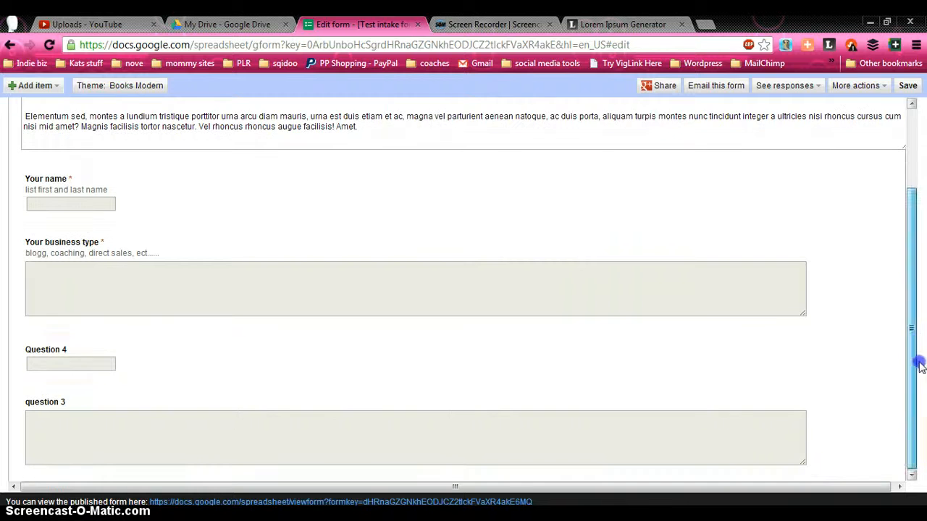
scroll(900, 163, up, 3)
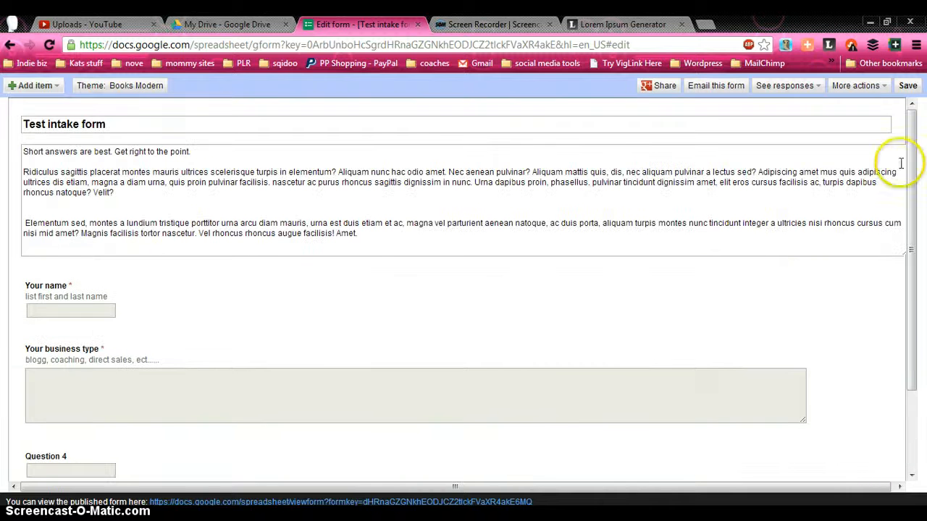
Review the summary of the form's responses, then return to the form editor
click(779, 92)
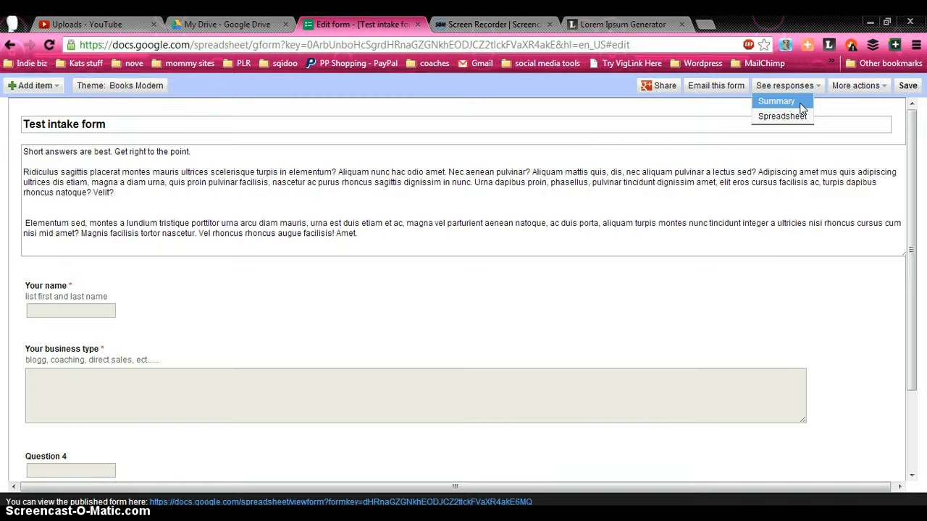
click(776, 101)
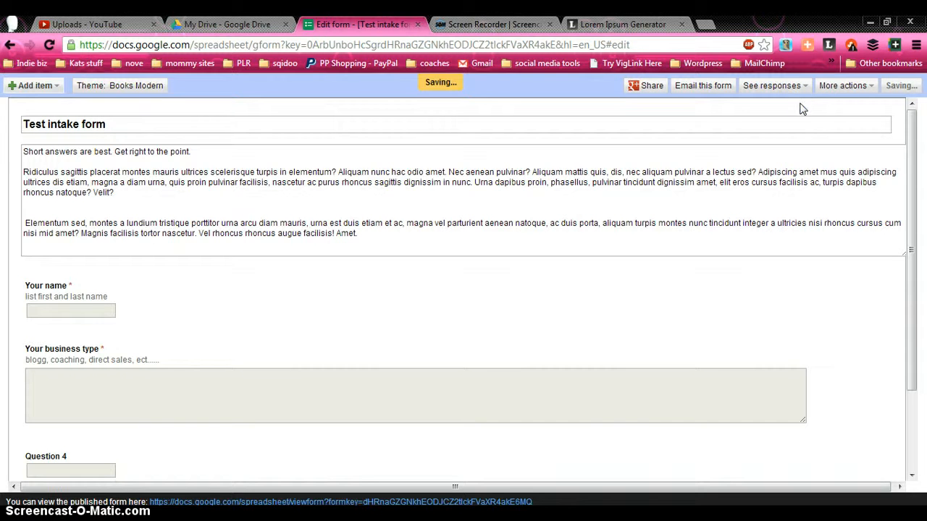
scroll(325, 178, down, 3)
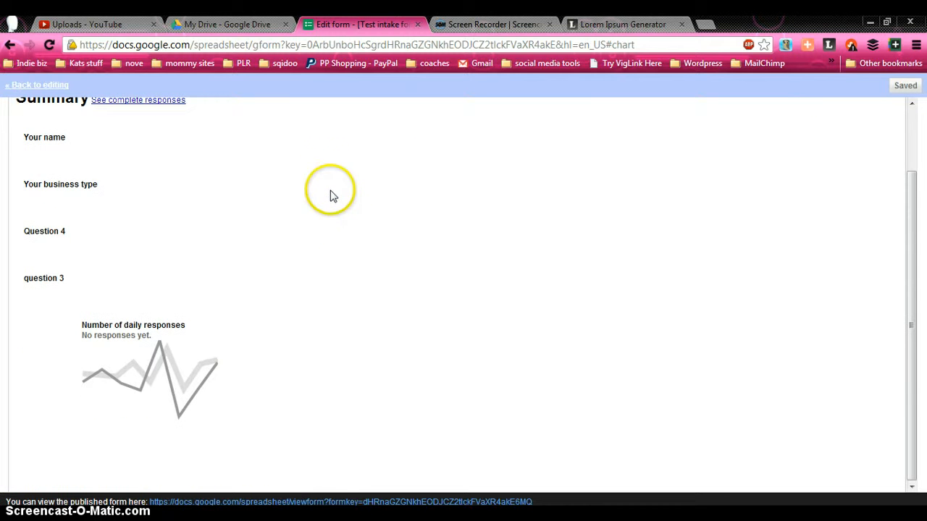
scroll(393, 321, up, 2)
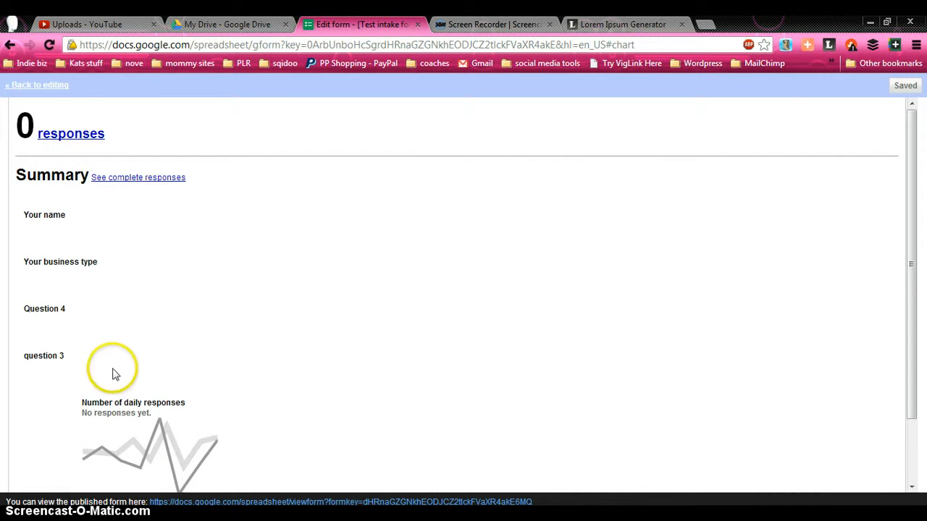
click(10, 45)
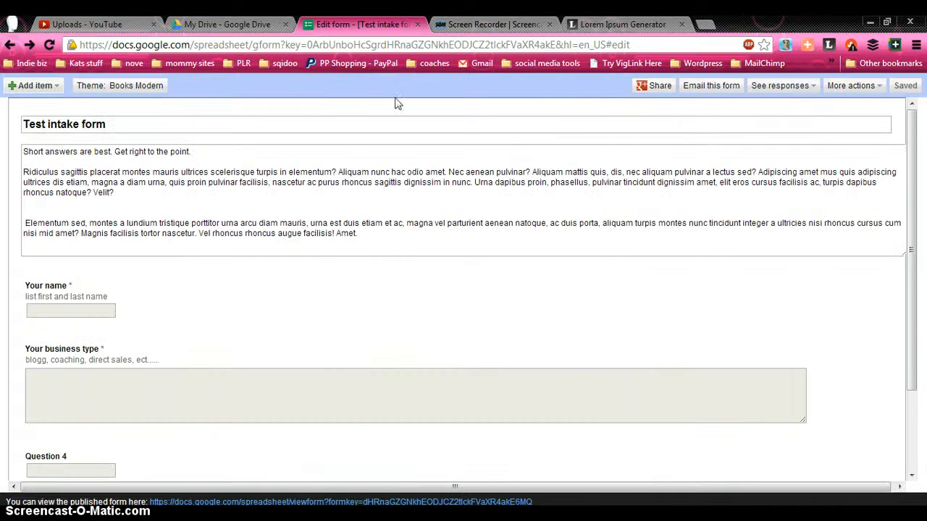
View the form's response spreadsheet with its question columns, then close it
click(813, 87)
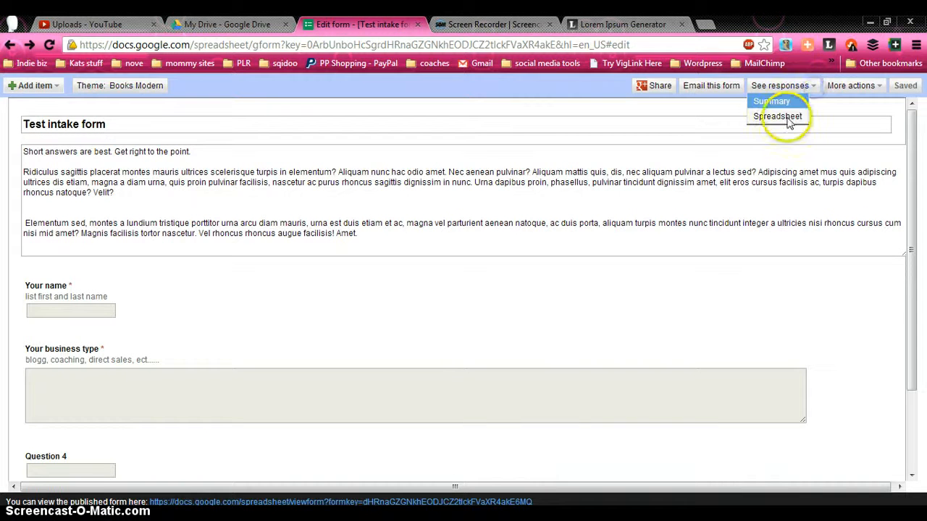
click(789, 119)
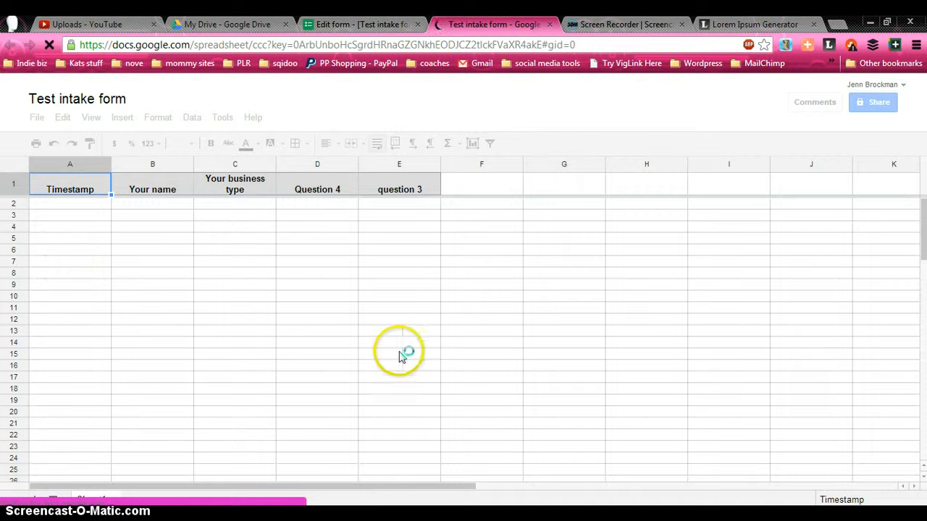
click(552, 26)
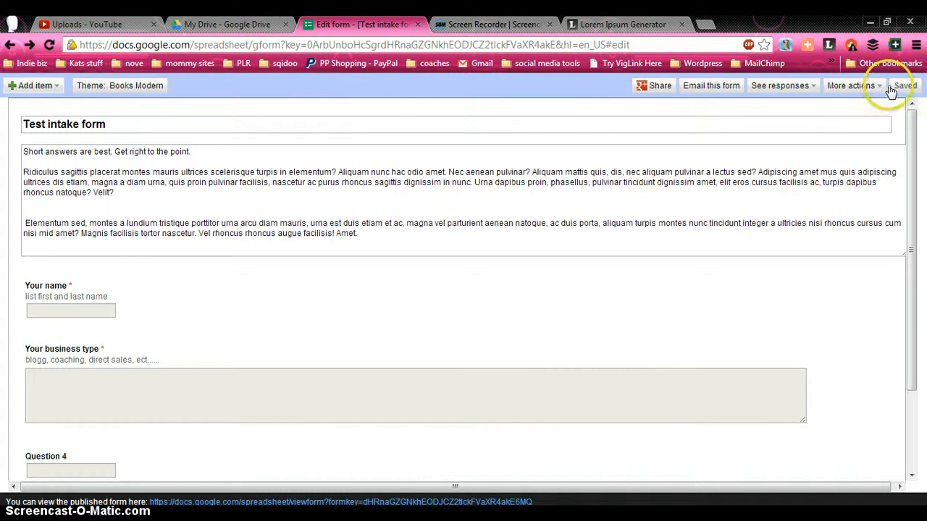
Check the form's additional actions and open its Google+ sharing page
click(838, 96)
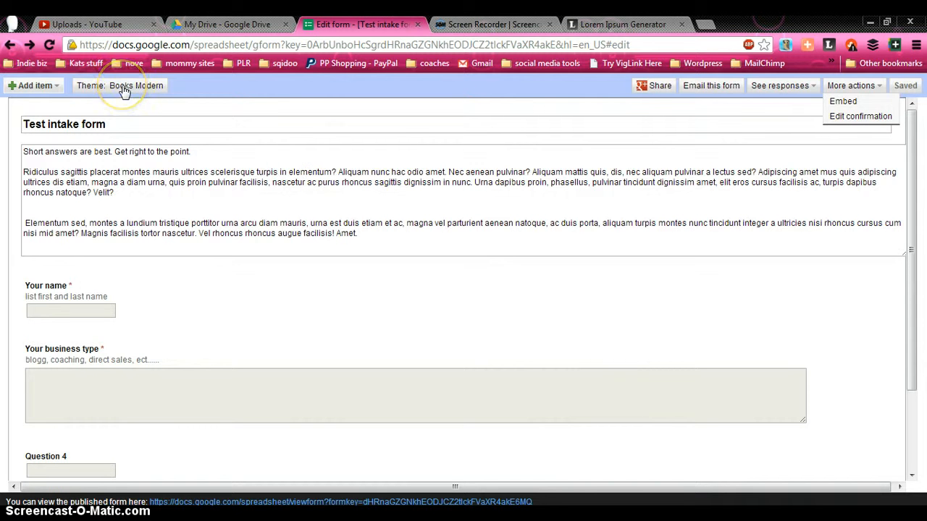
click(648, 87)
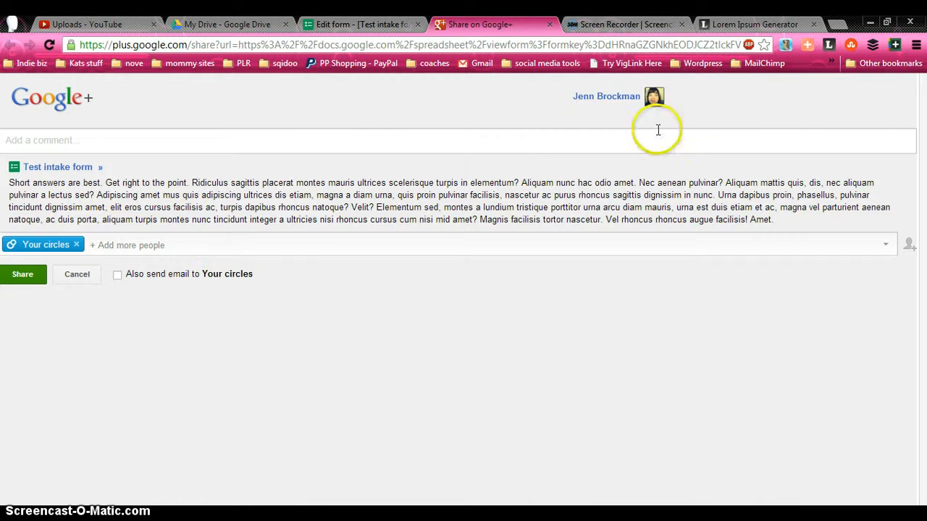
Close the Google+ sharing page, check the options for emailing the form to others, then cancel without sending
click(72, 129)
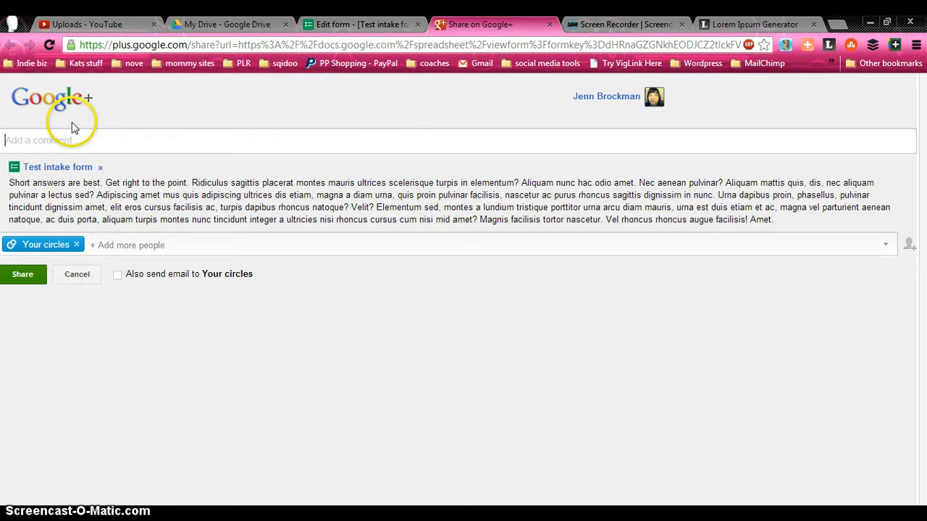
click(549, 24)
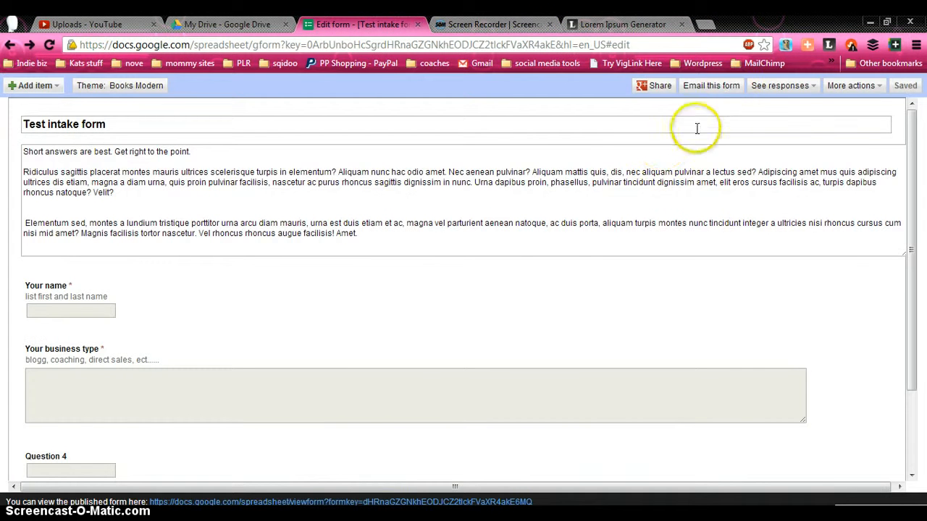
click(734, 87)
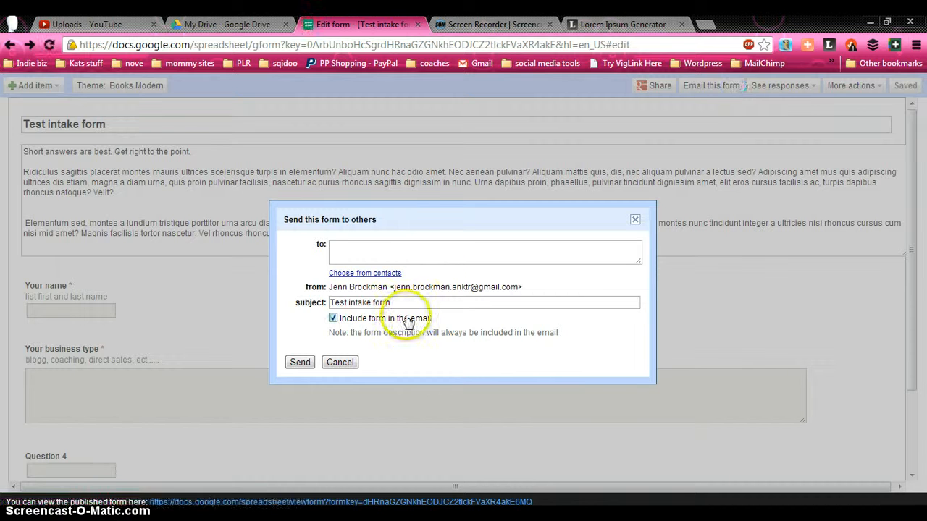
click(387, 250)
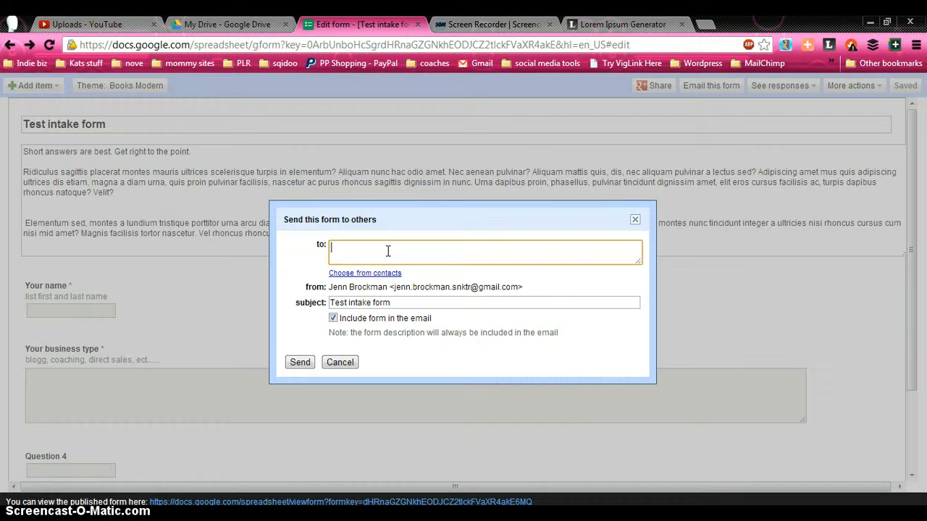
click(483, 286)
drag(484, 287, 528, 287)
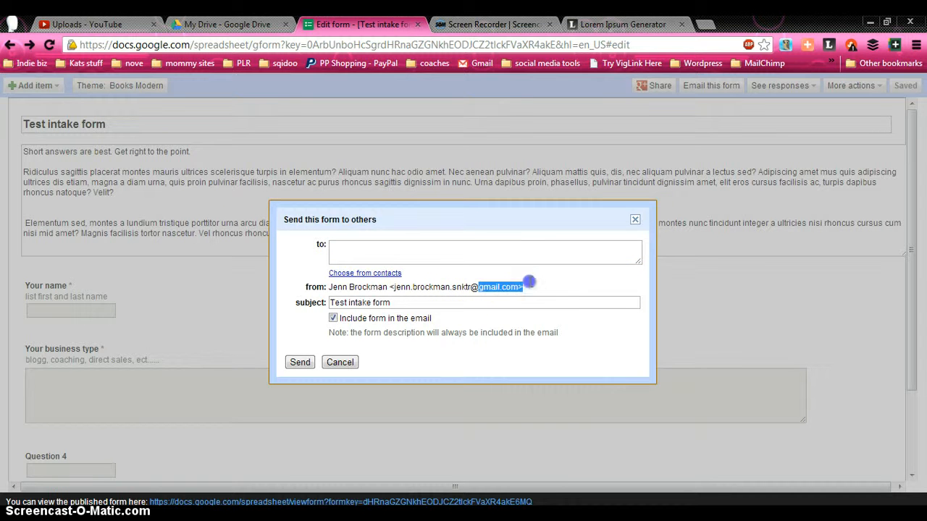
click(459, 262)
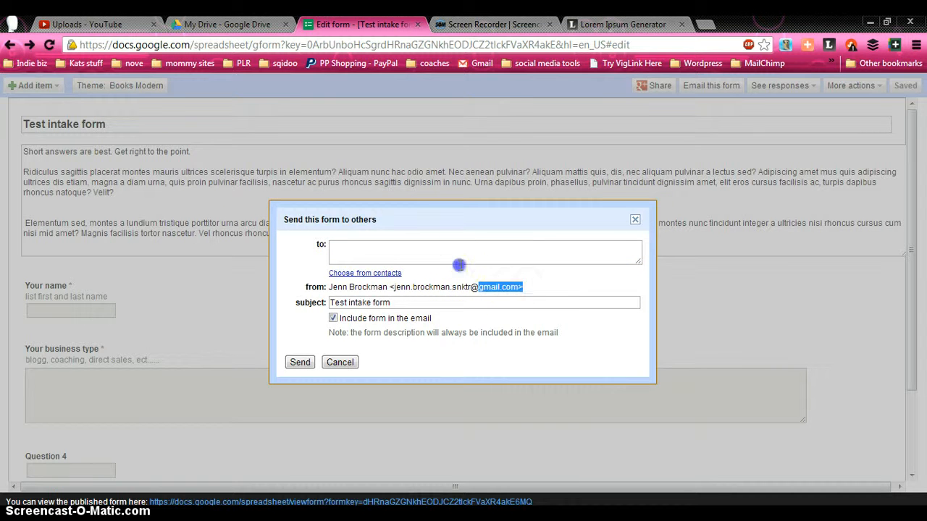
click(339, 363)
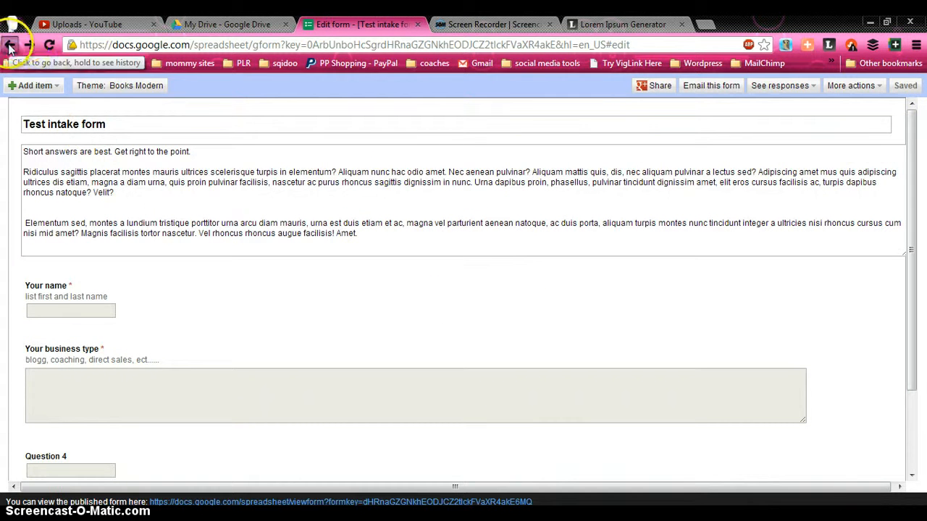
Open the Test intake form's response spreadsheet from My Drive and go to the live form
key(ctrl+shift+Tab)
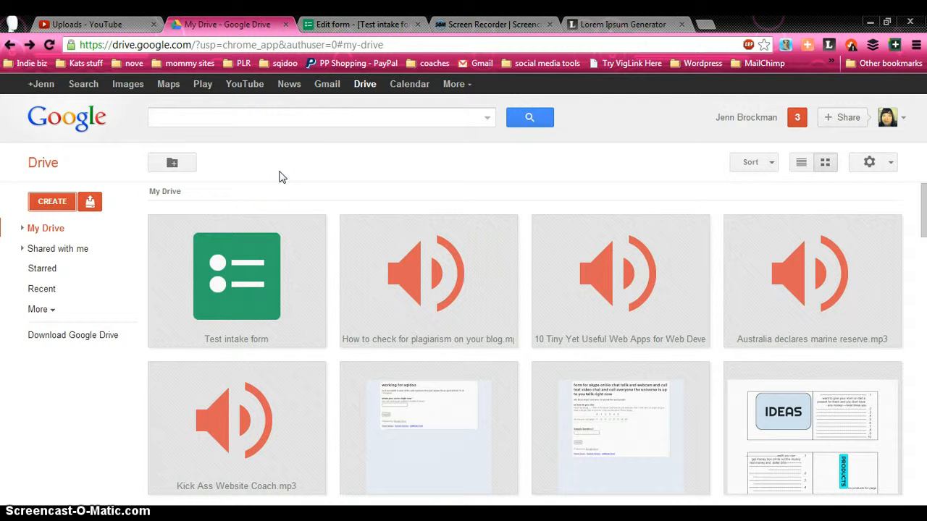
click(239, 275)
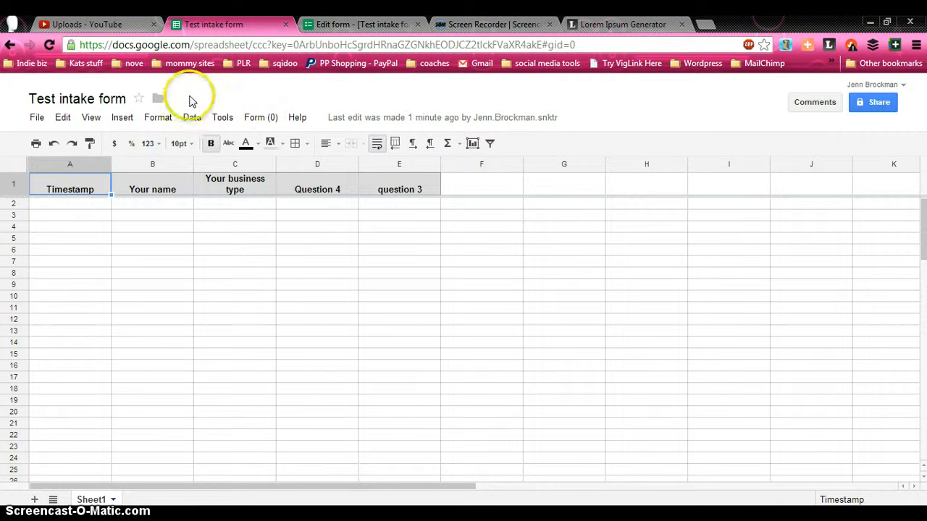
click(260, 122)
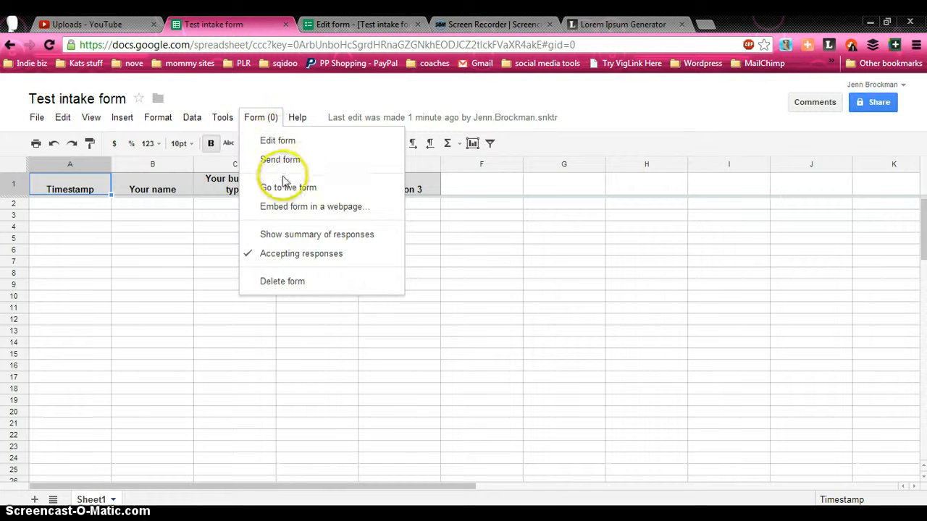
click(329, 190)
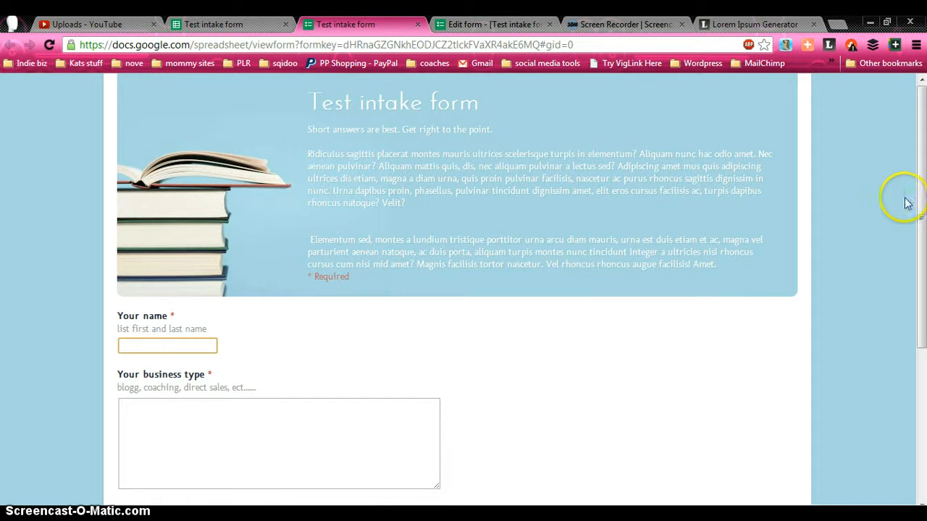
Examine the live form's header, description and required-field note
mouse_move(922, 226)
mouse_down()
mouse_move(920, 341)
mouse_move(922, 228)
mouse_up()
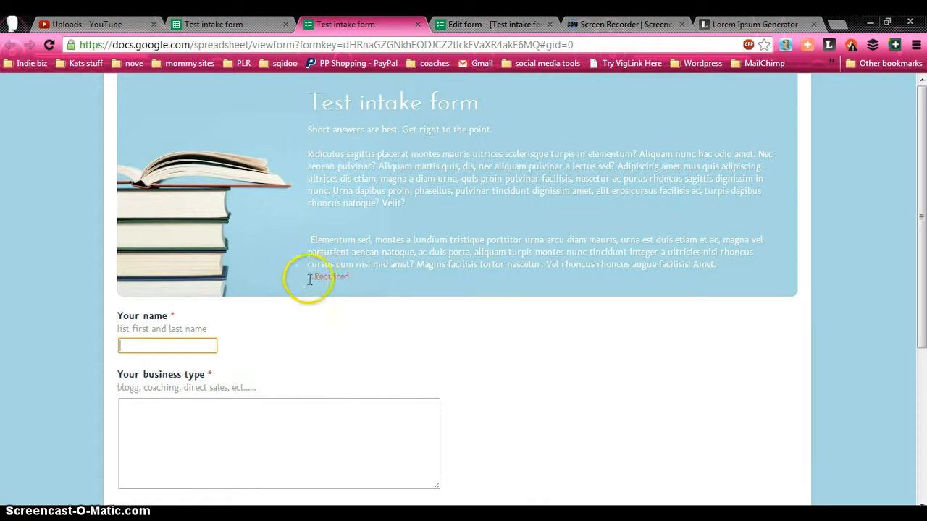
drag(307, 276, 369, 280)
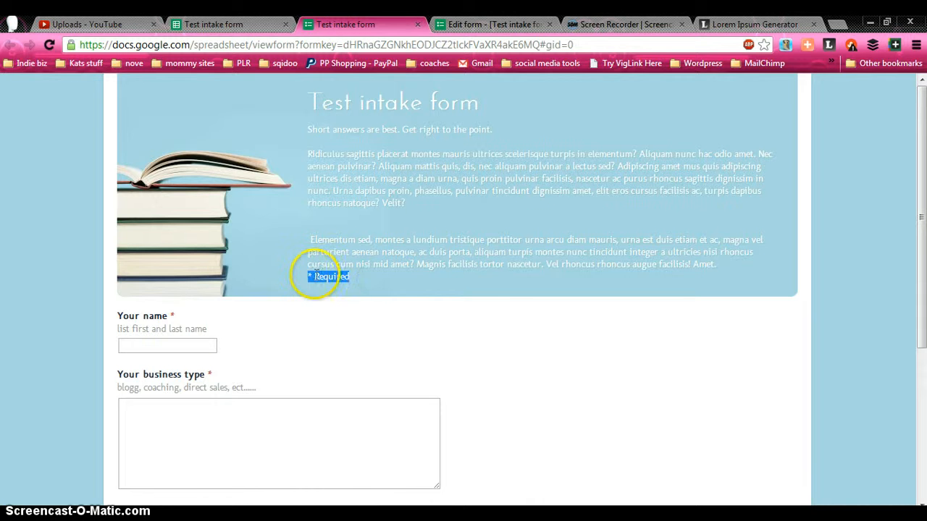
click(314, 278)
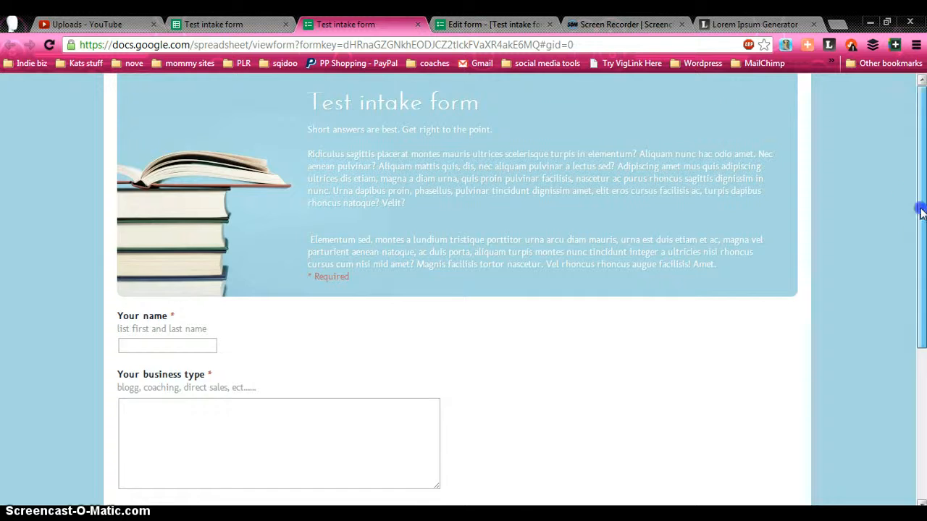
Submit a test response with a respondent name, business type "blogging, coaching, affiliate marketing", Question 4 as "4" and question 3 as "3"
drag(917, 207, 917, 335)
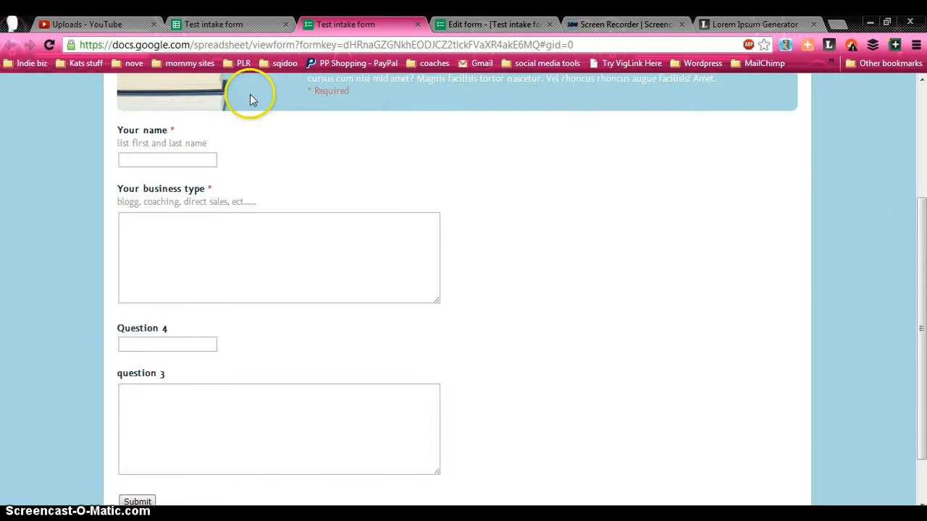
click(190, 158)
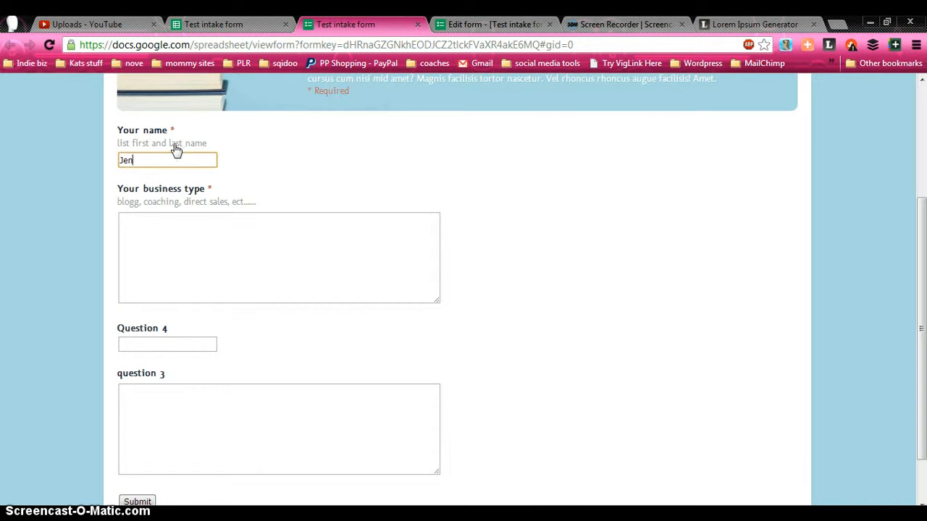
key(Tab)
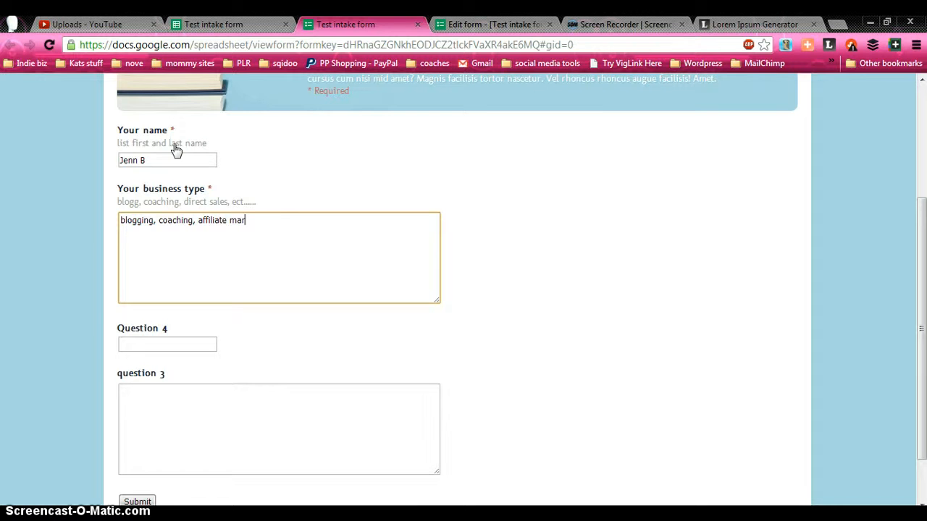
click(192, 342)
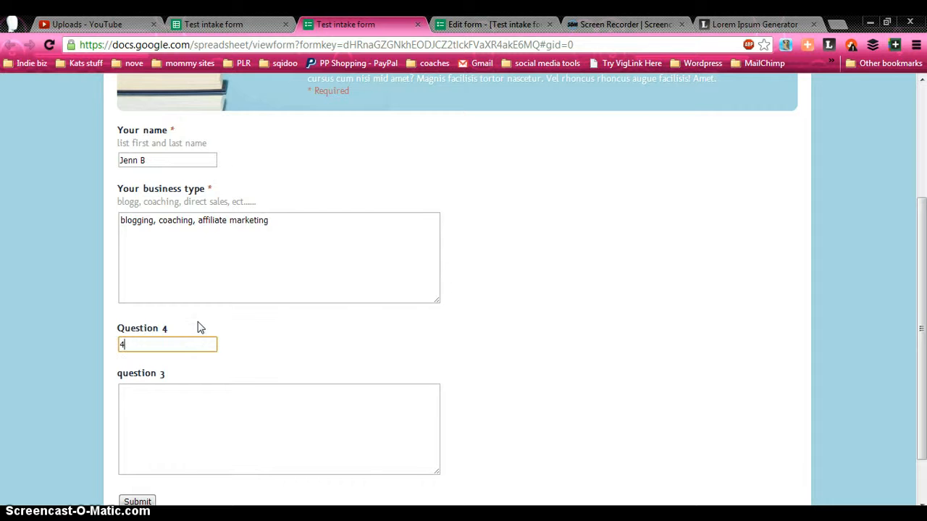
click(164, 427)
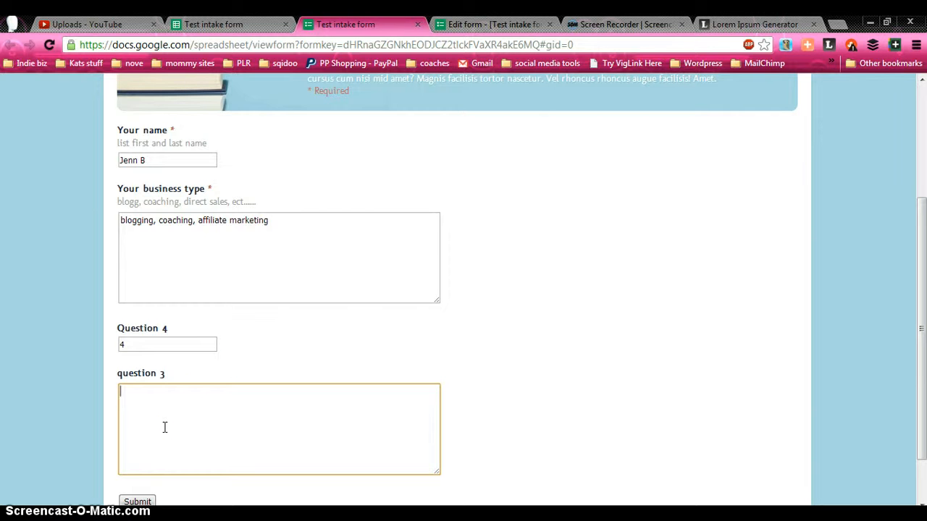
scroll(164, 427, down, 1)
click(139, 440)
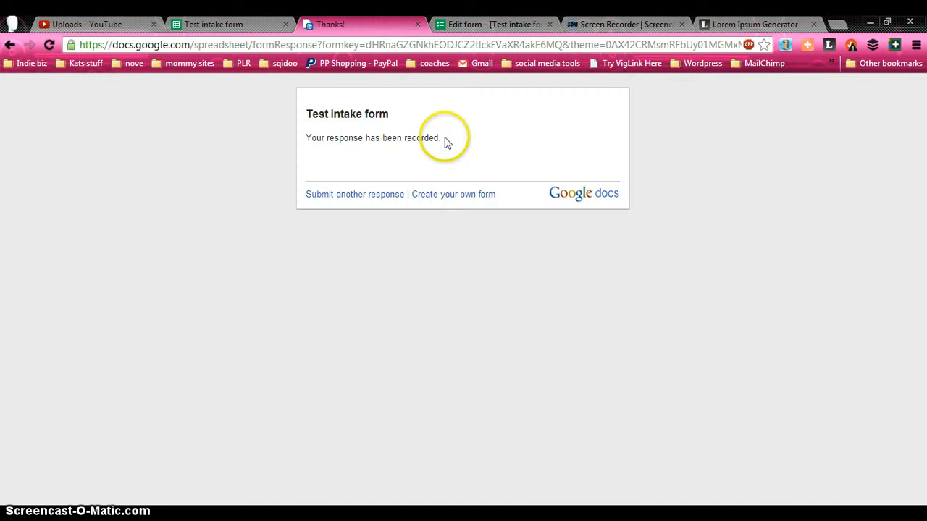
drag(446, 140, 296, 142)
click(489, 124)
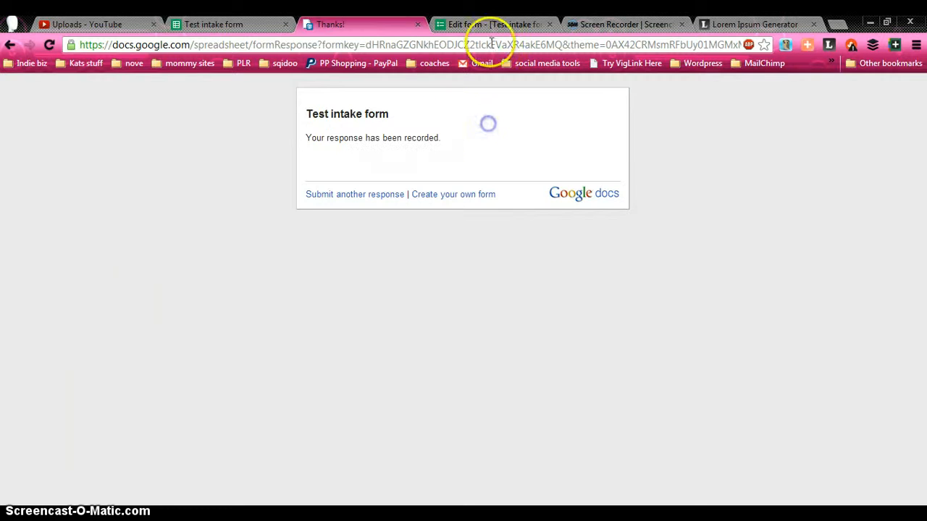
In the form editor, save the confirmation message "I got your form! Awesome! I'll get back with you within 24 hours." with the response summary published
click(484, 26)
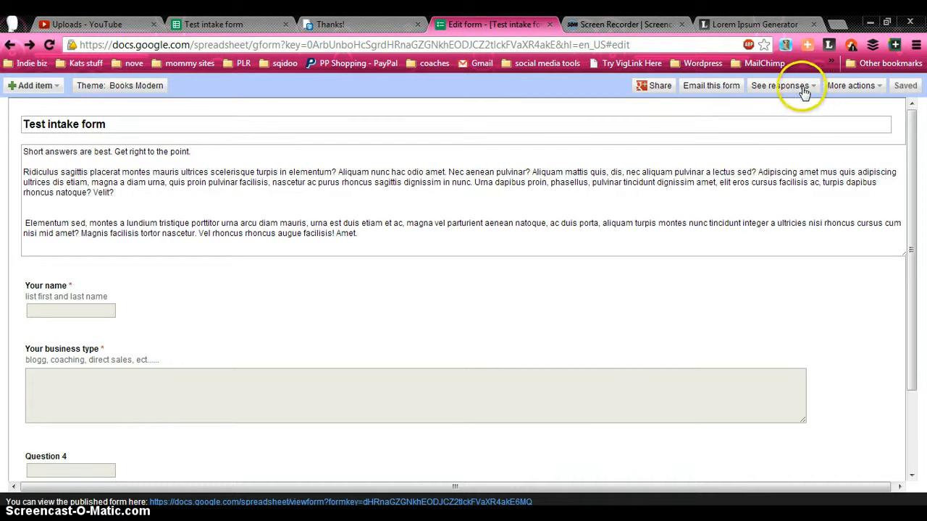
click(869, 87)
click(872, 118)
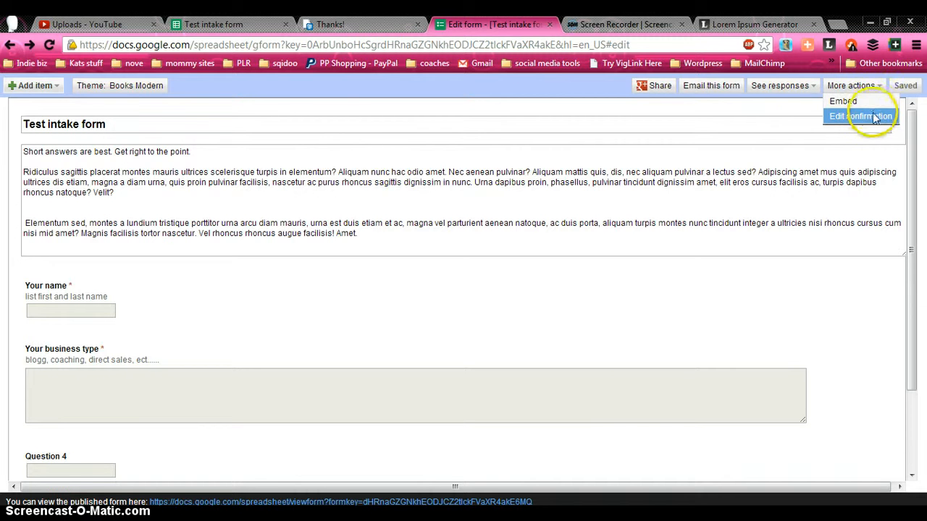
click(873, 118)
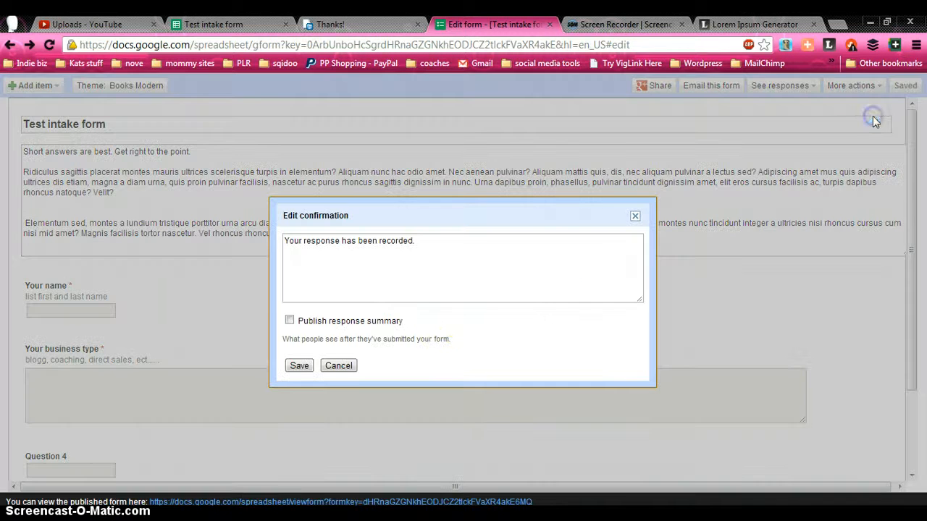
click(382, 245)
triple_click(282, 241)
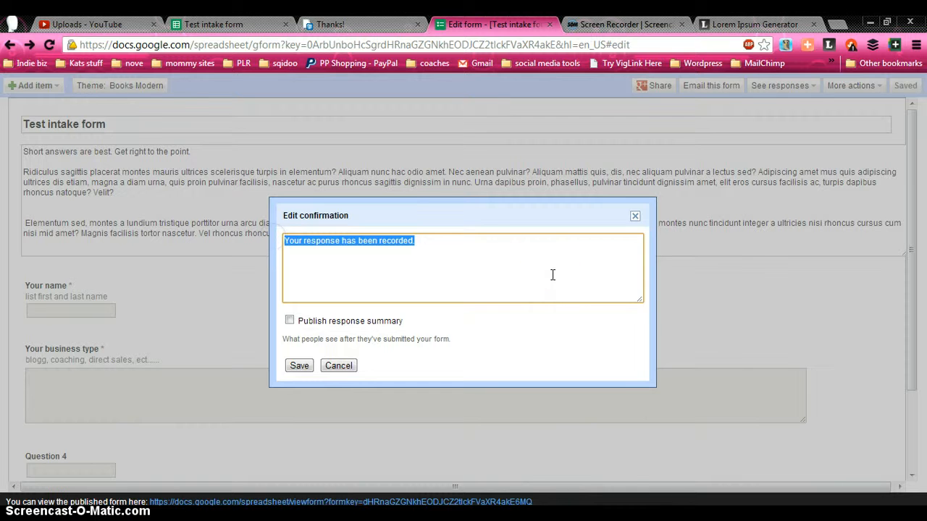
text(Your)
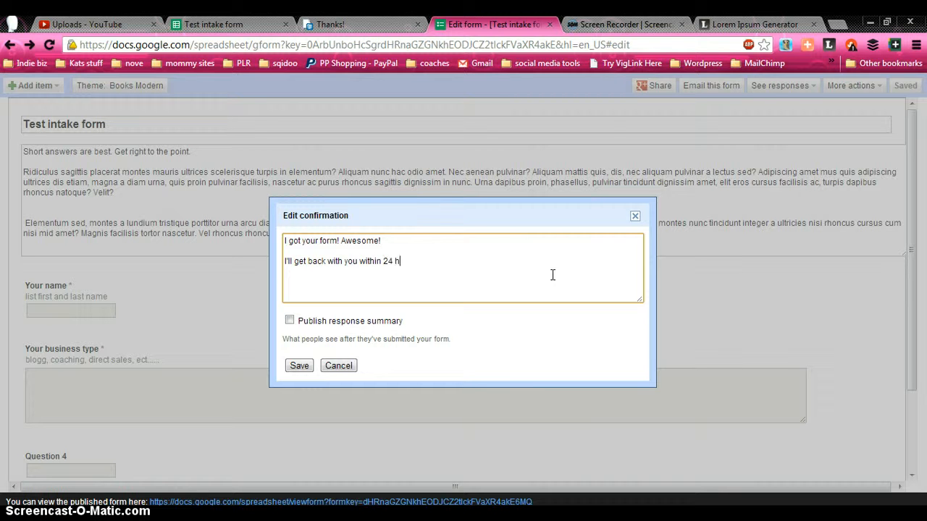
text(.)
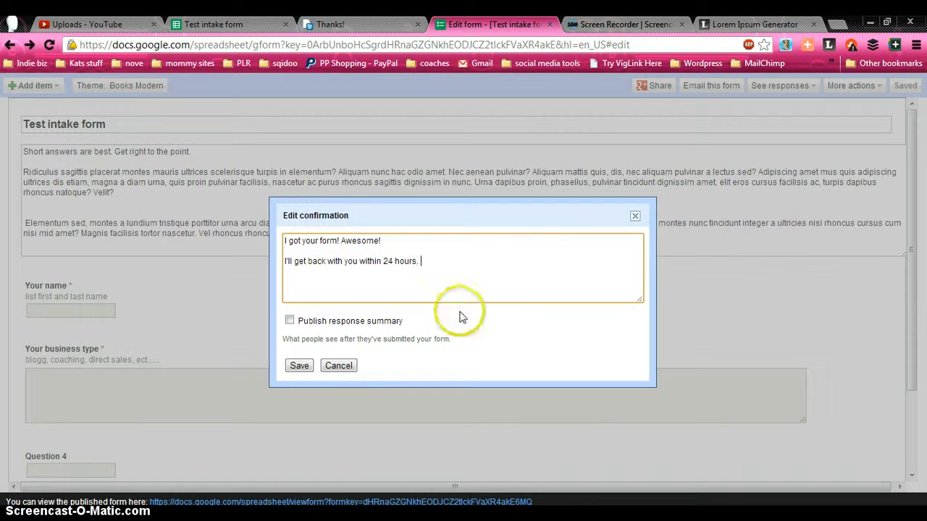
click(289, 320)
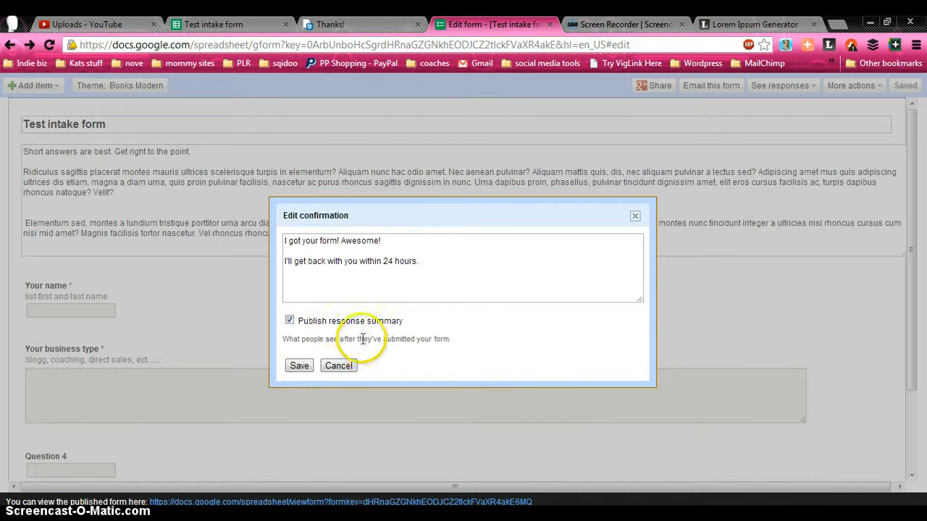
click(302, 367)
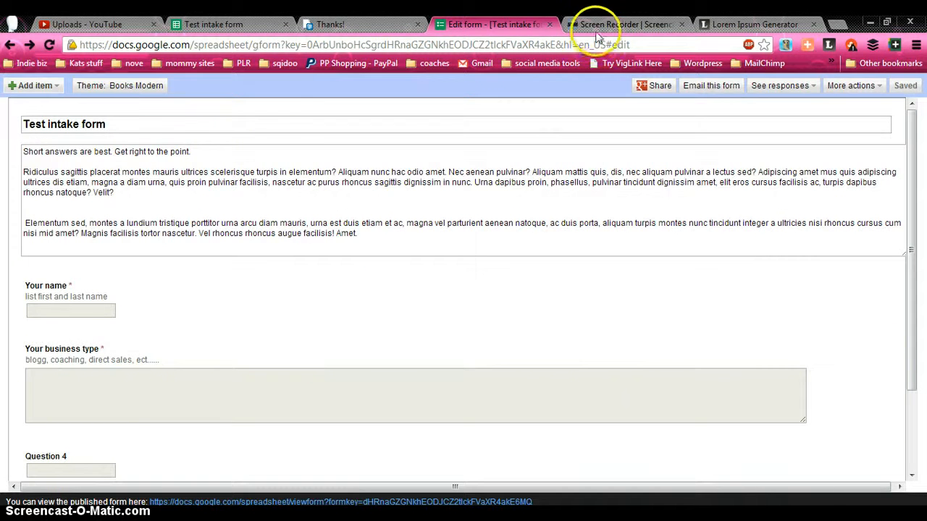
Submit a second test response on a fresh form with a respondent name, business type "blogging", Question 4 as "four" and question 3 as "three"
click(340, 24)
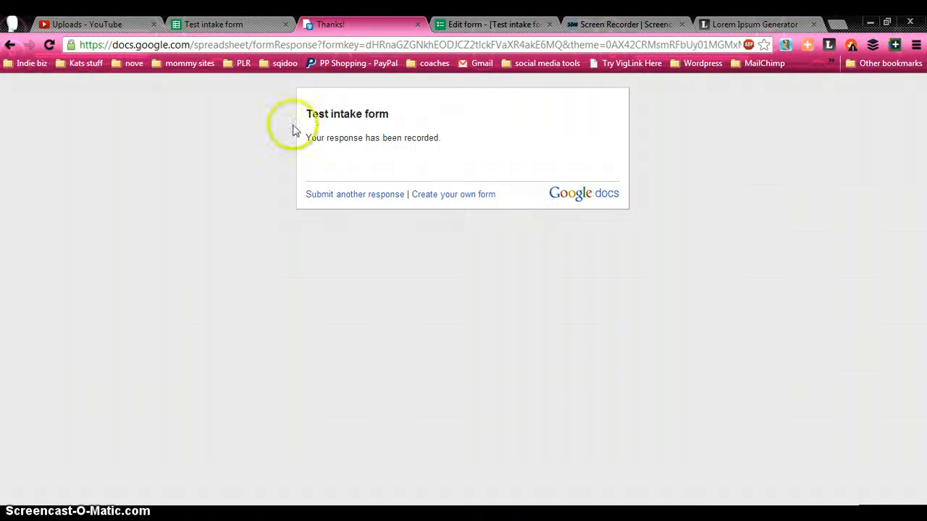
click(11, 45)
click(49, 44)
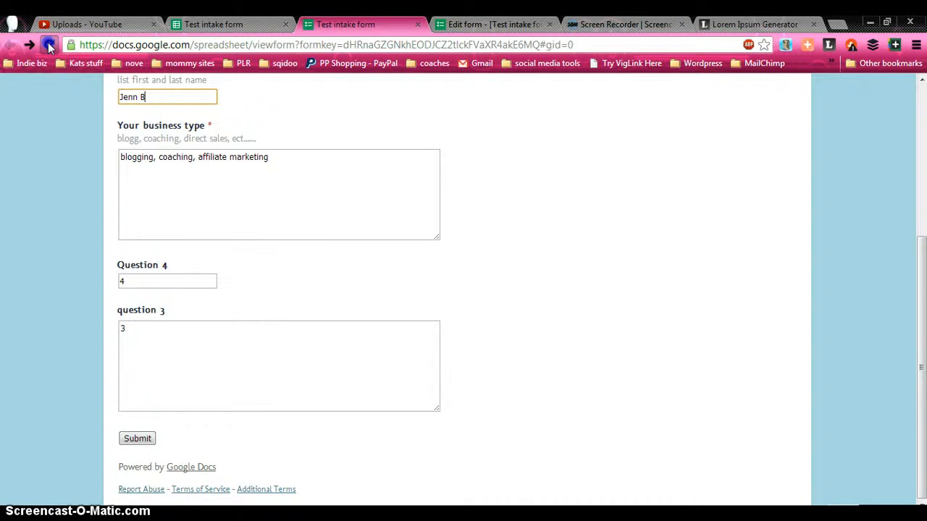
scroll(456, 285, up, 3)
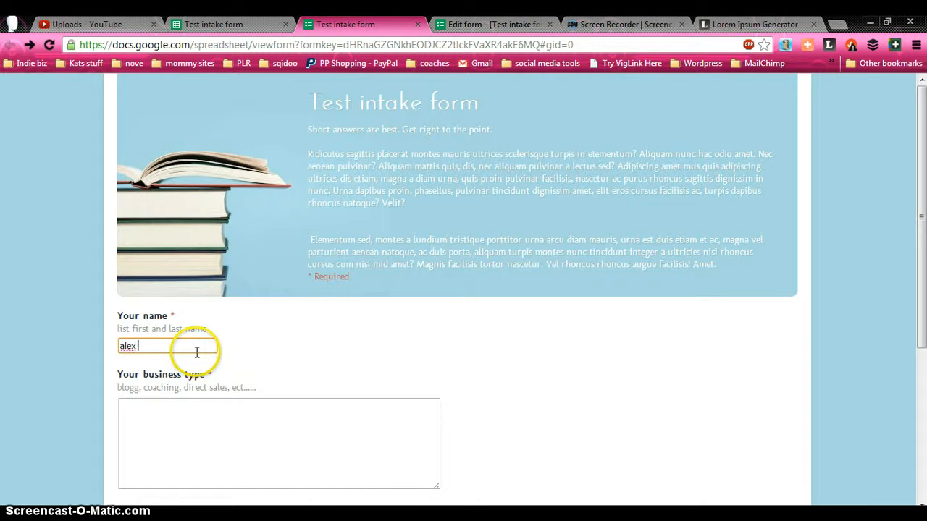
key(Tab)
text(blogg)
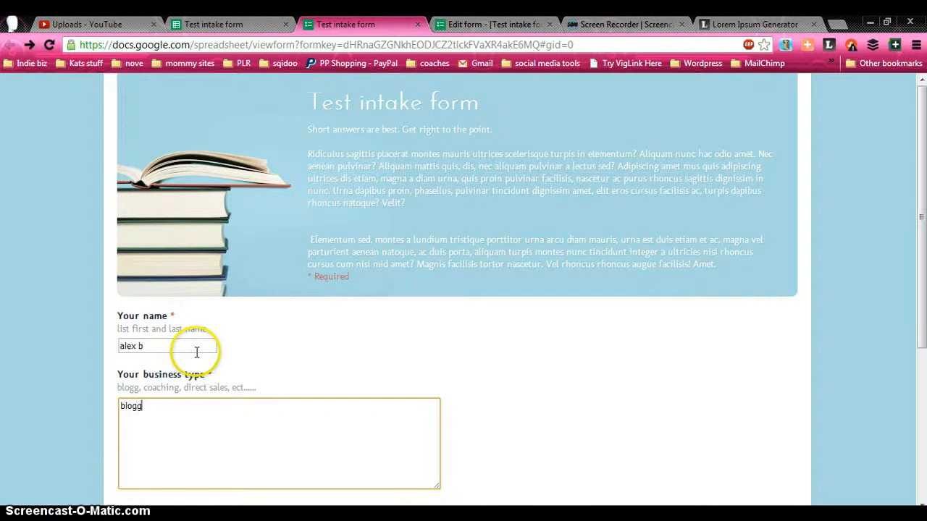
key(Tab)
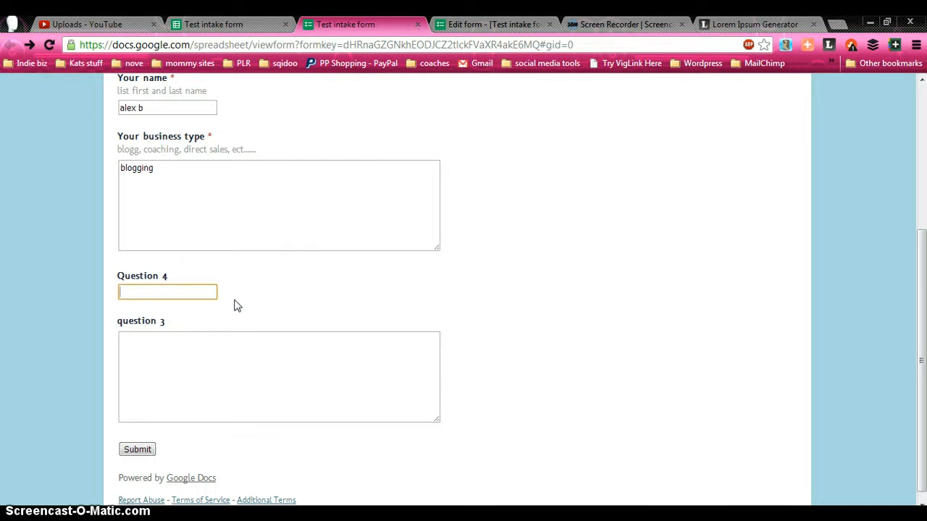
key(Tab)
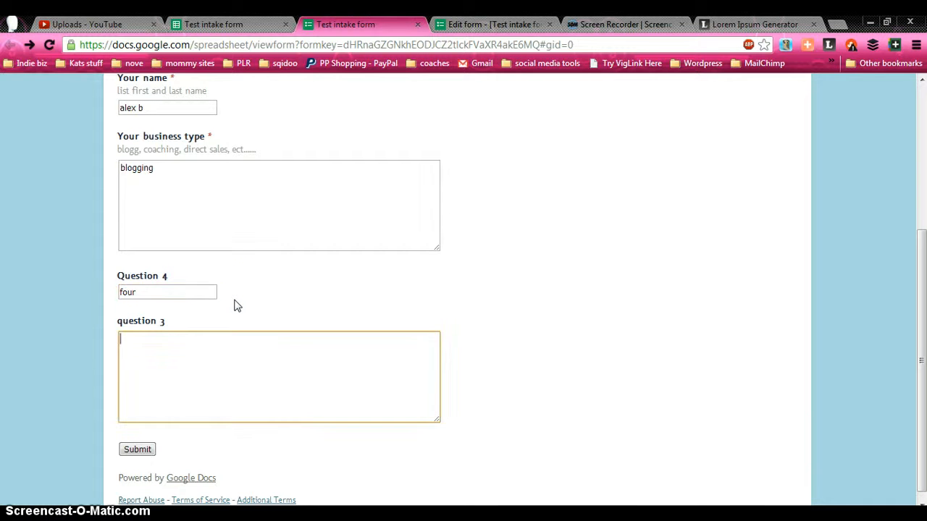
click(129, 450)
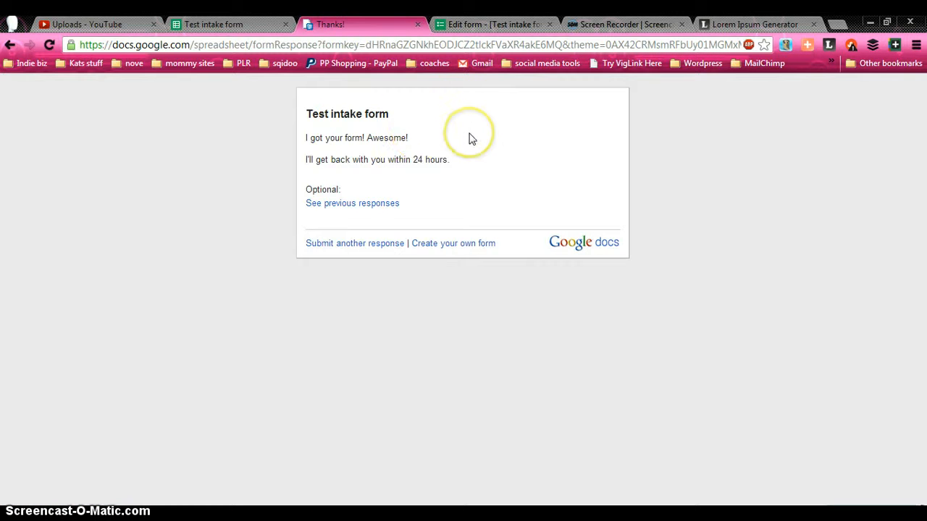
In the form editor's confirmation settings, turn off publishing of the response summary
click(369, 204)
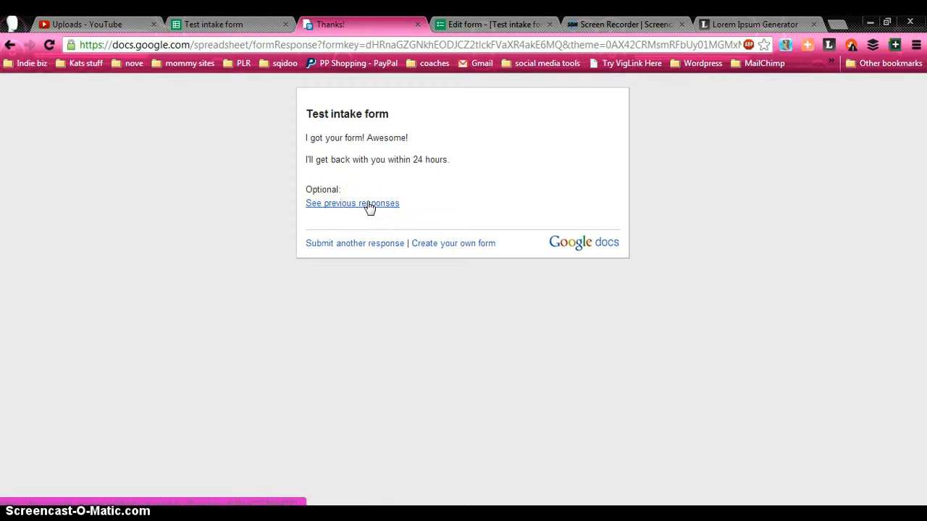
click(487, 25)
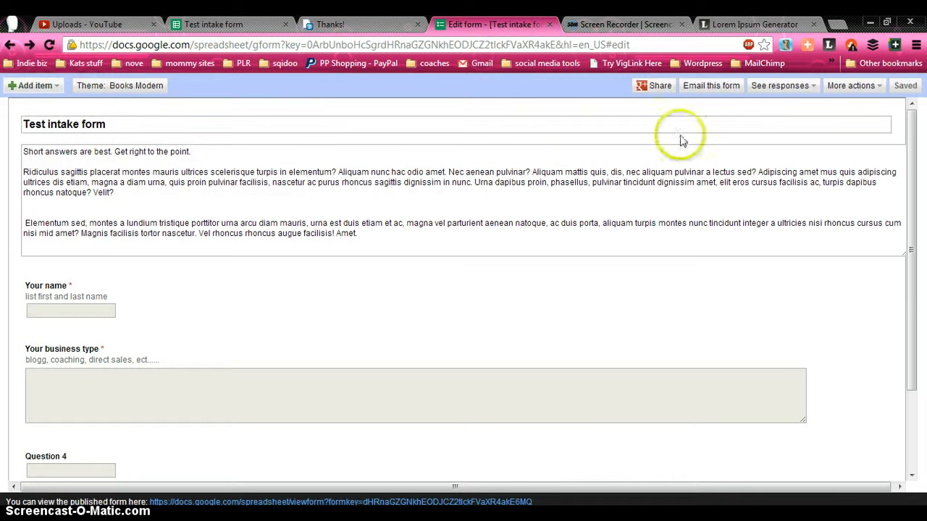
click(779, 85)
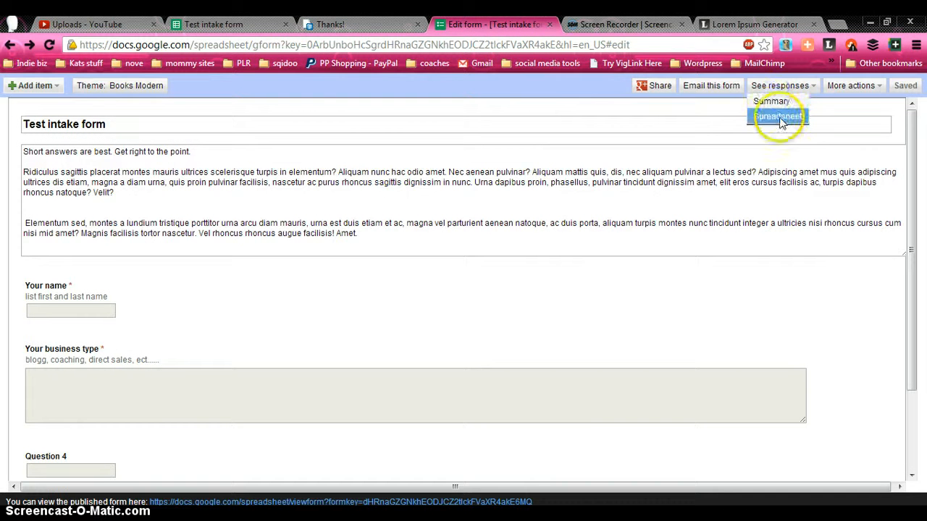
click(853, 87)
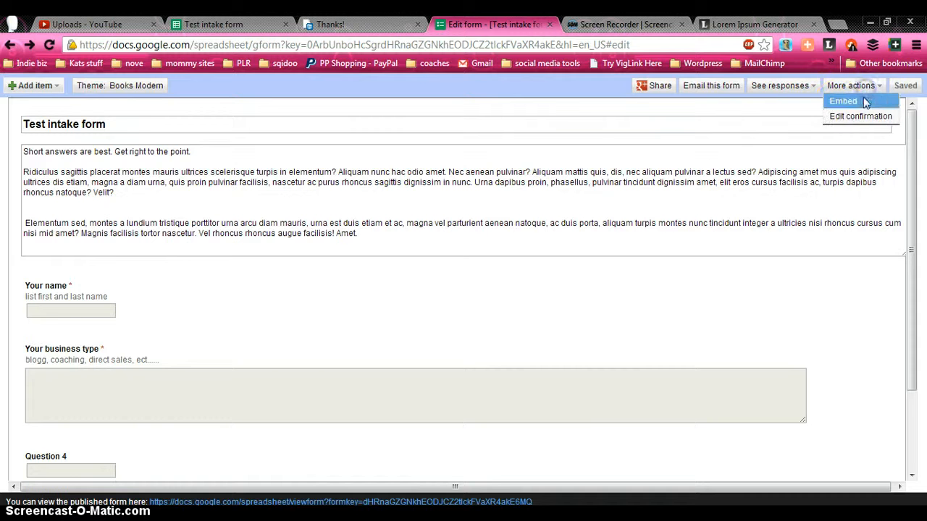
click(861, 117)
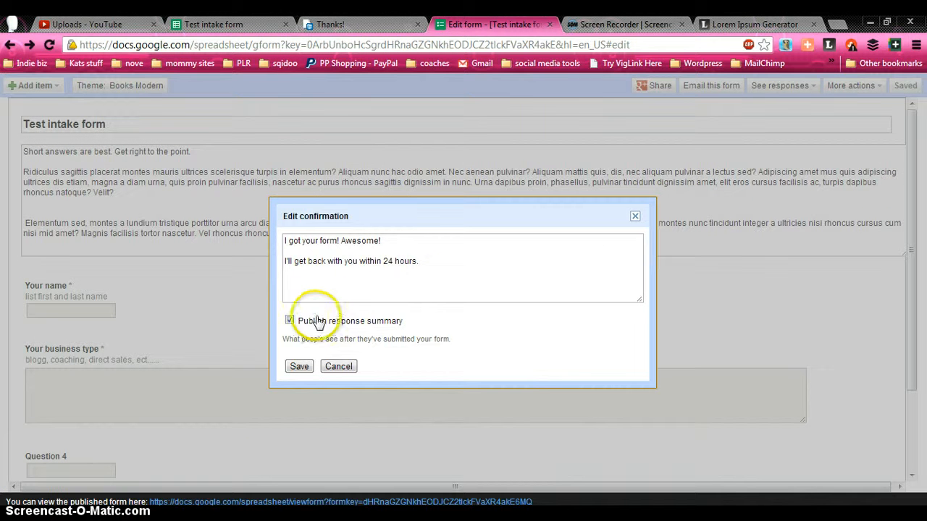
click(289, 321)
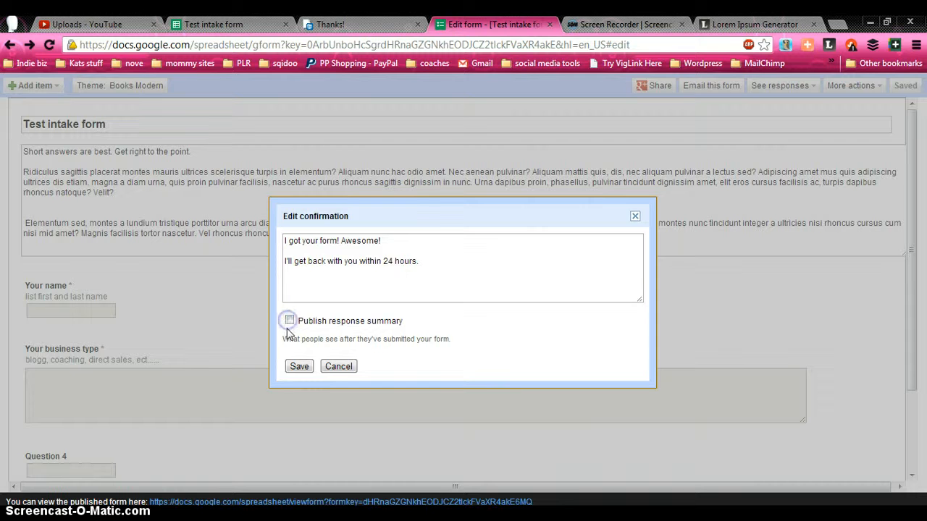
Open the previous responses from the submitted form's confirmation page to see what respondents can view
click(362, 25)
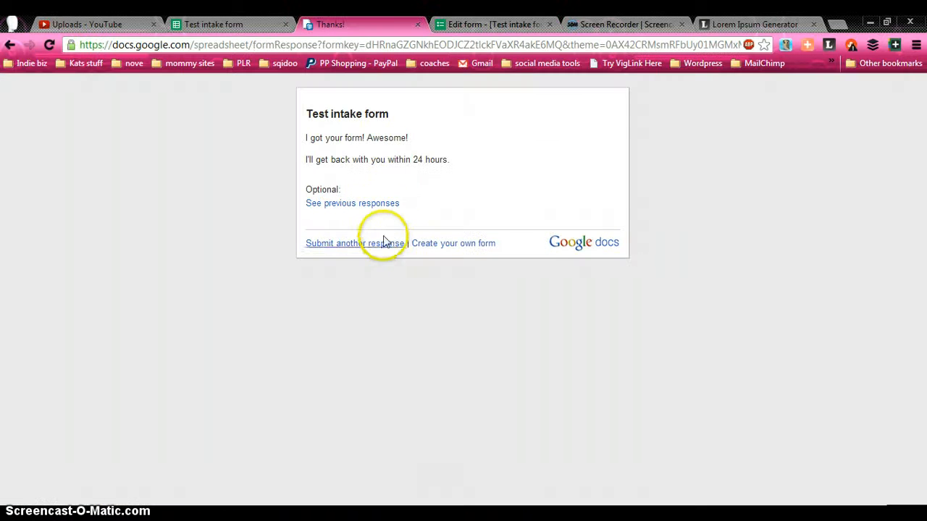
click(349, 207)
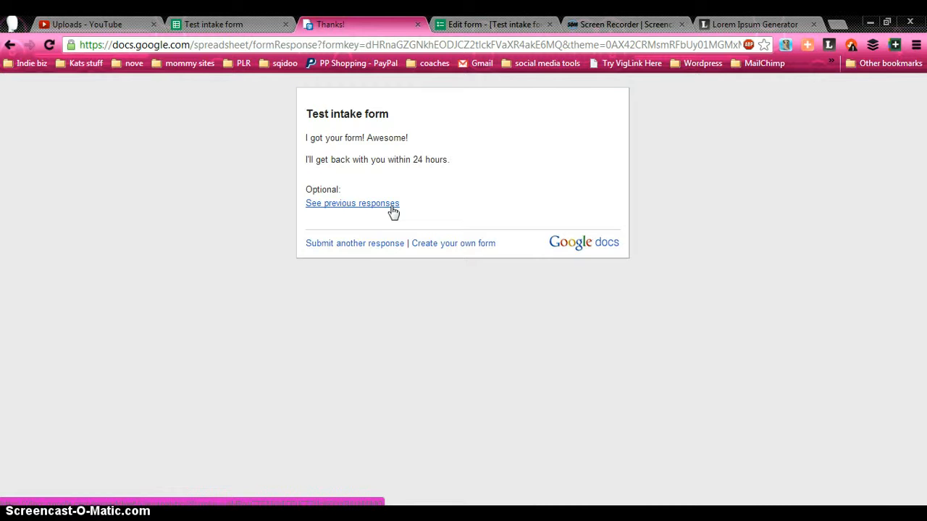
click(391, 206)
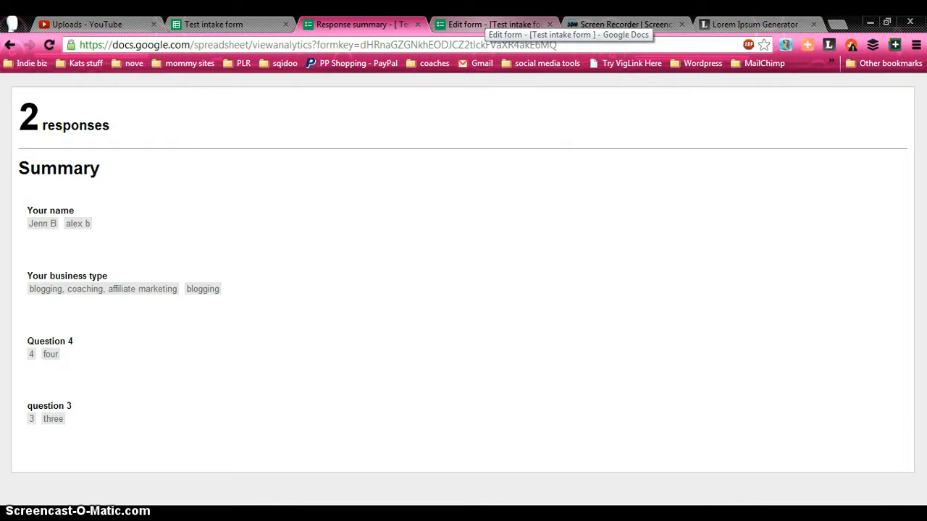
Return to the form editor and save the confirmation settings with the response summary unpublished
click(453, 24)
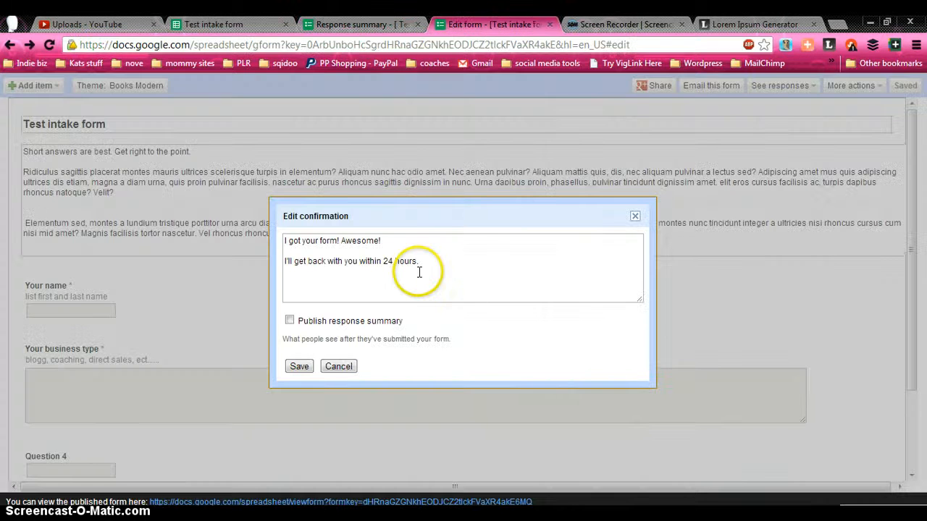
click(396, 328)
click(396, 328)
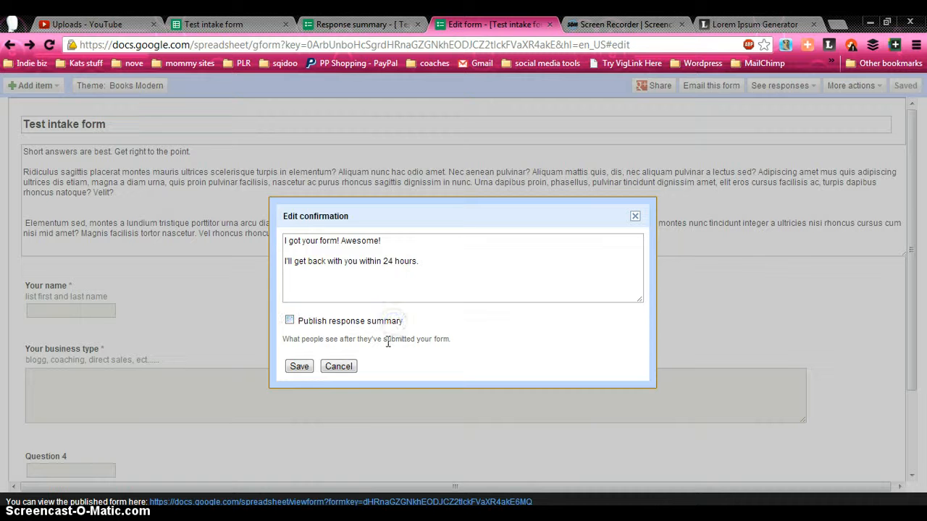
click(298, 368)
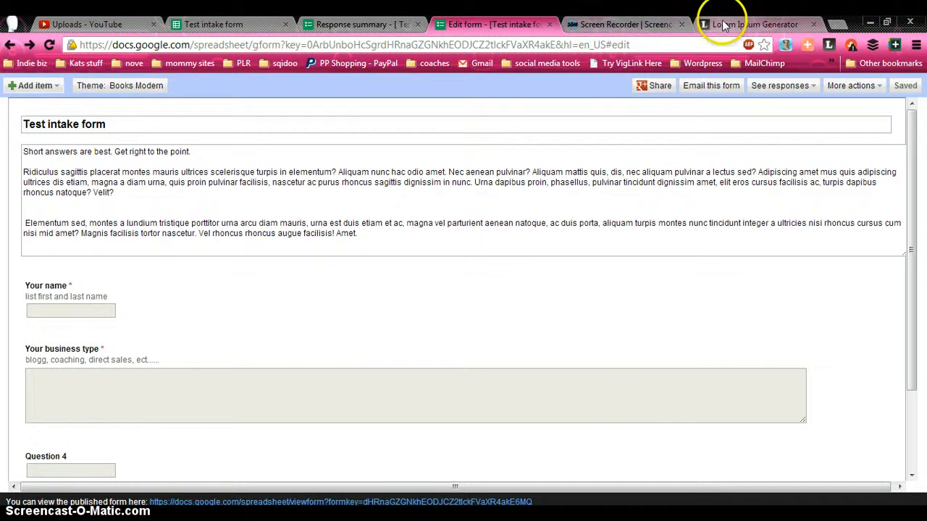
Close the public response summary and reopen the Test intake form spreadsheet from My Drive to review the submitted response rows
click(358, 24)
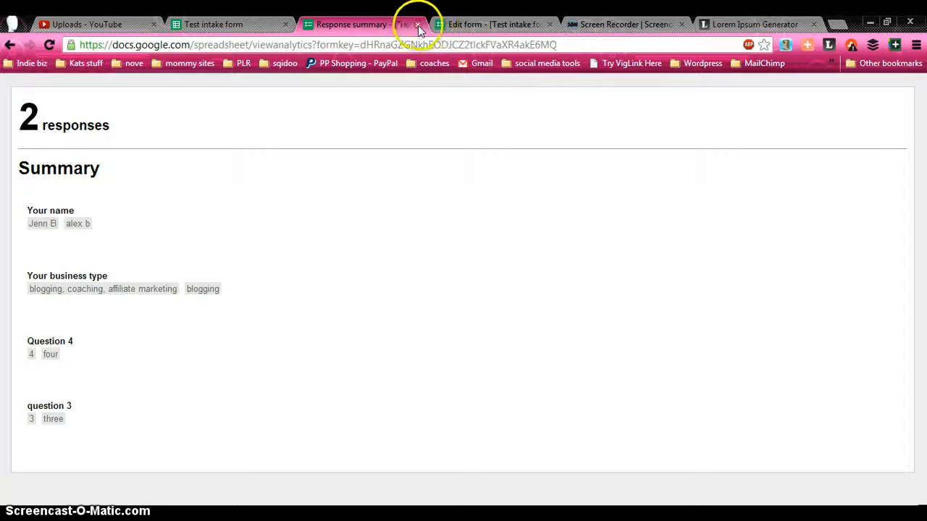
click(417, 25)
click(217, 24)
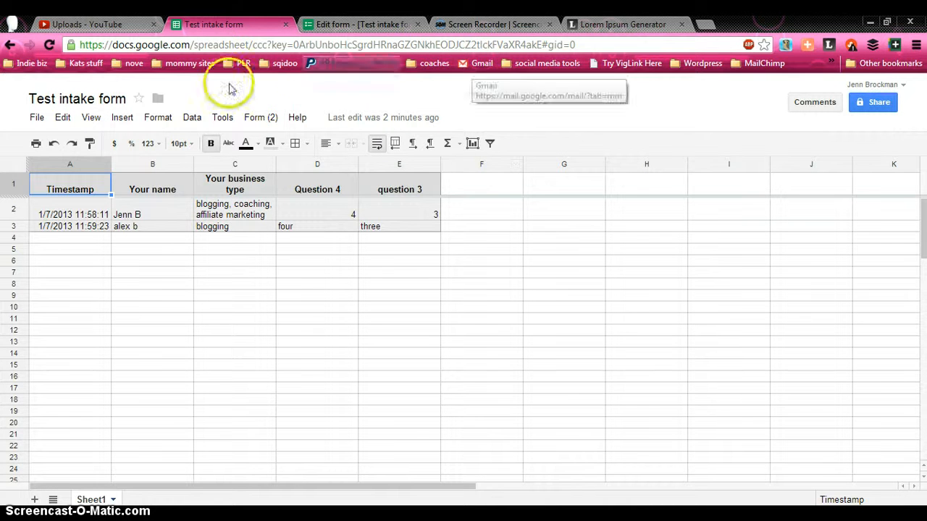
click(9, 63)
click(9, 45)
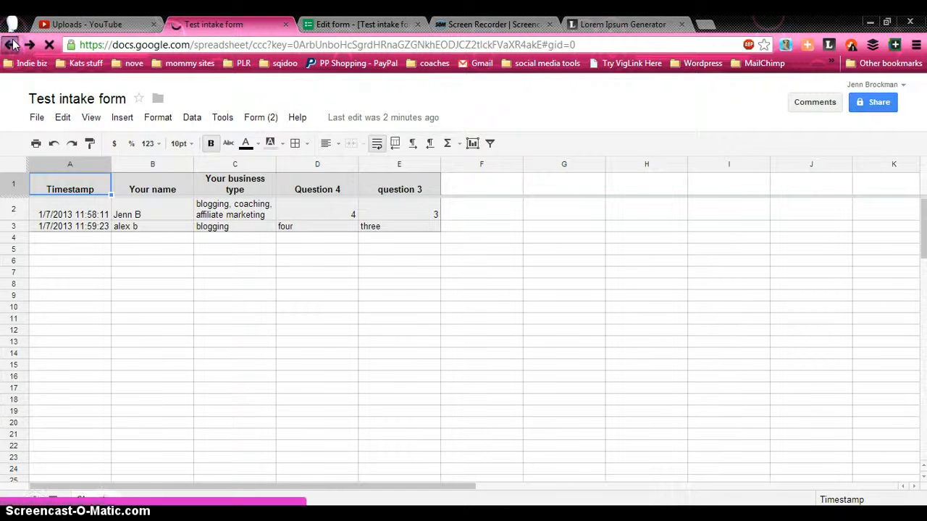
click(10, 45)
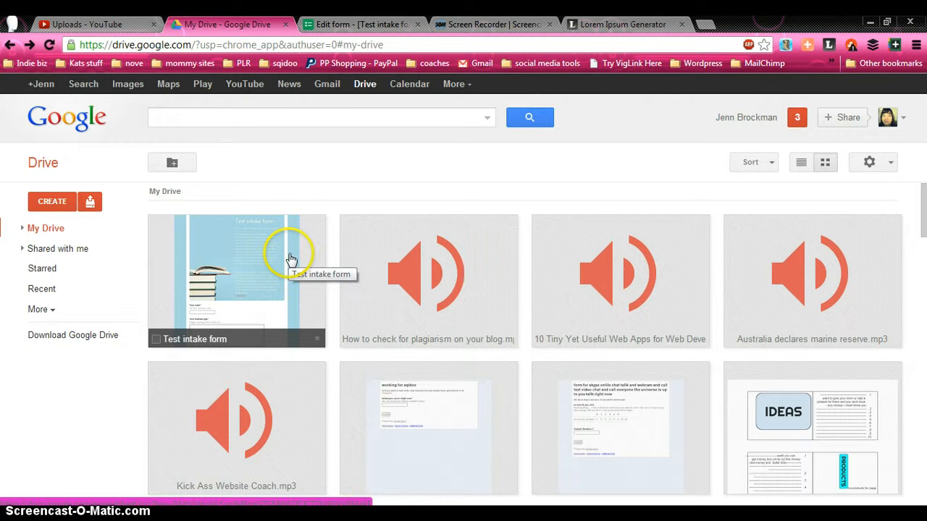
click(265, 267)
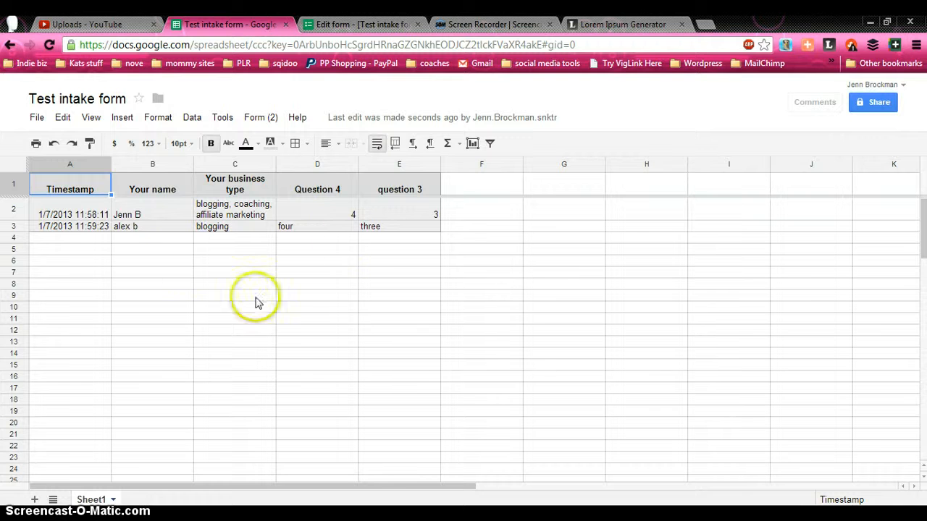
click(159, 217)
click(255, 207)
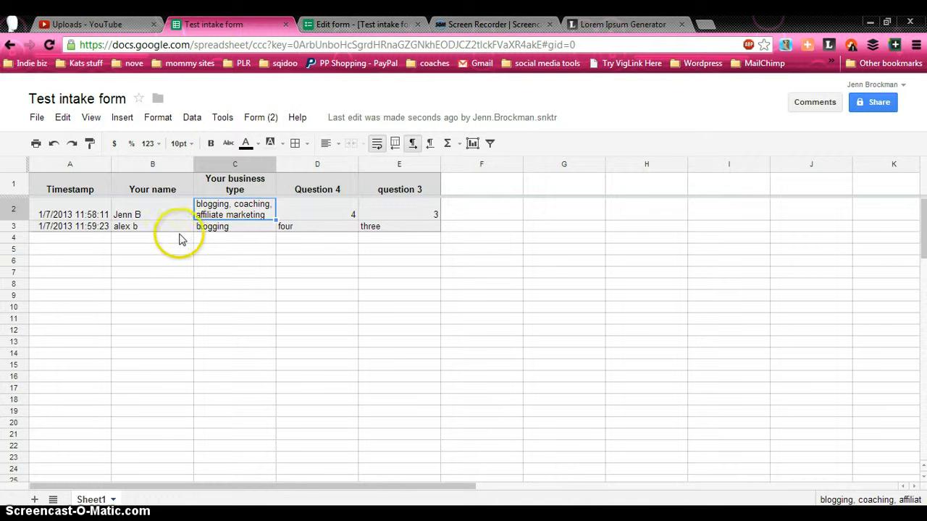
Show the form's summary of responses, examine the answers per question and the daily responses chart, and close the summary
click(251, 119)
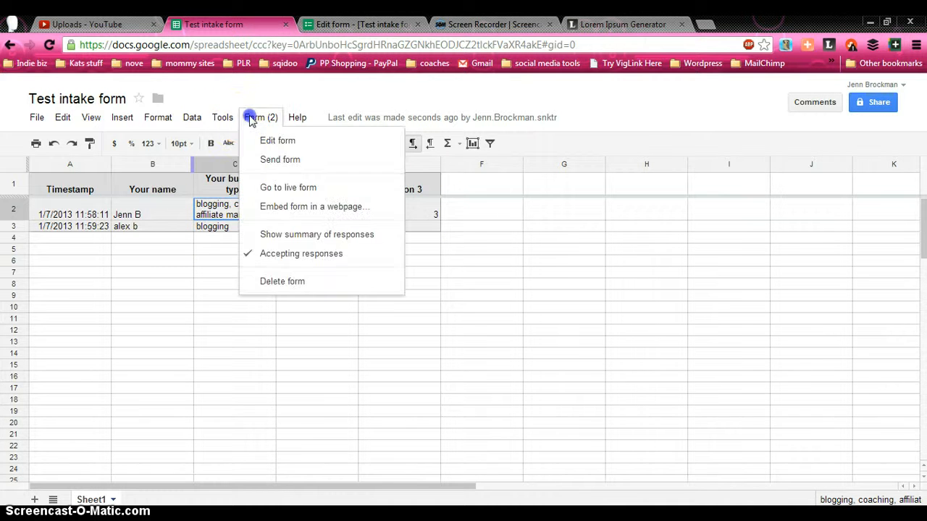
click(266, 238)
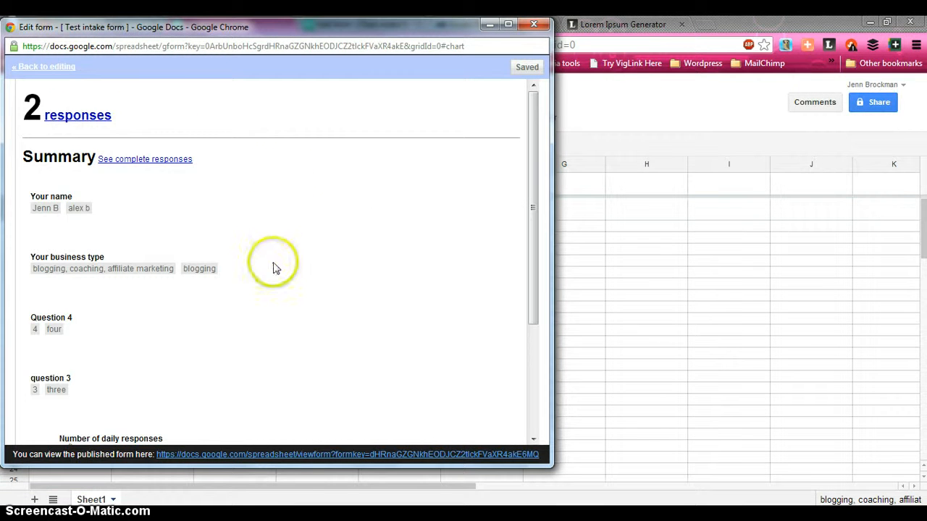
scroll(273, 265, down, 3)
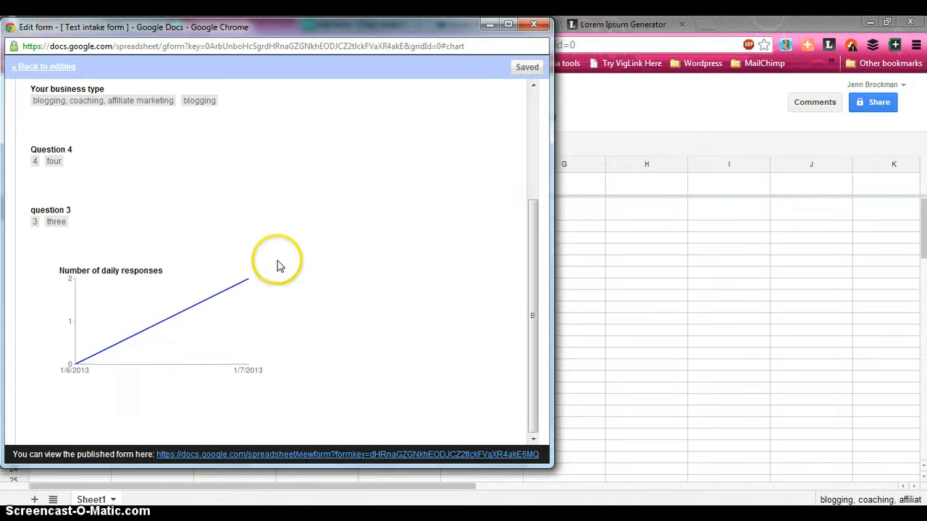
scroll(278, 265, up, 1)
scroll(278, 262, up, 2)
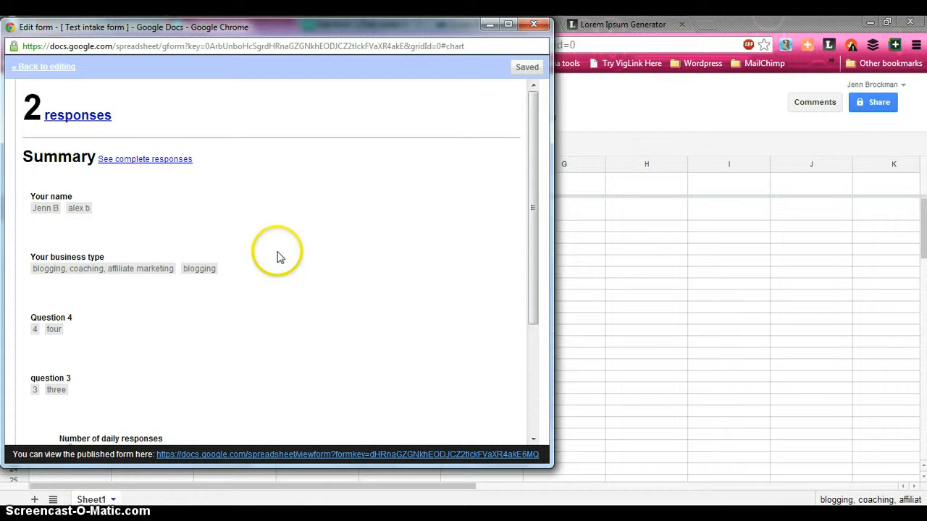
click(509, 24)
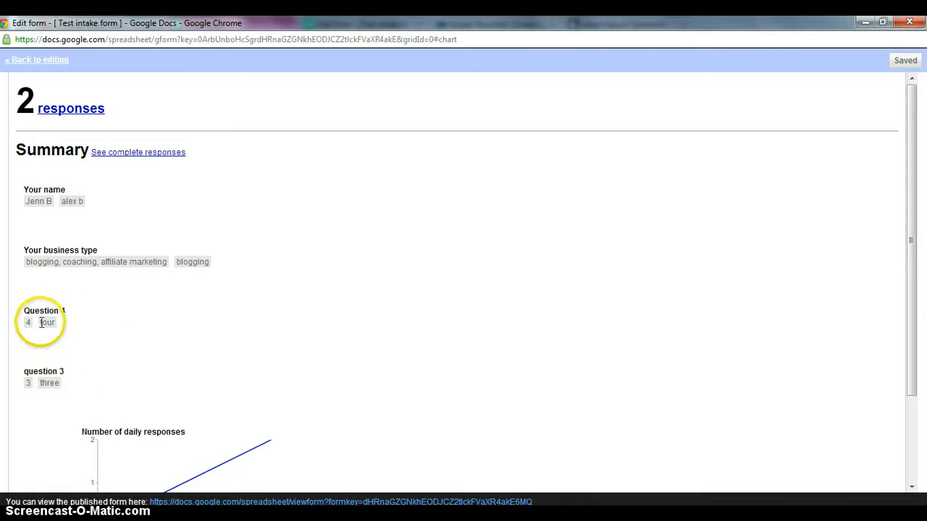
scroll(316, 359, down, 2)
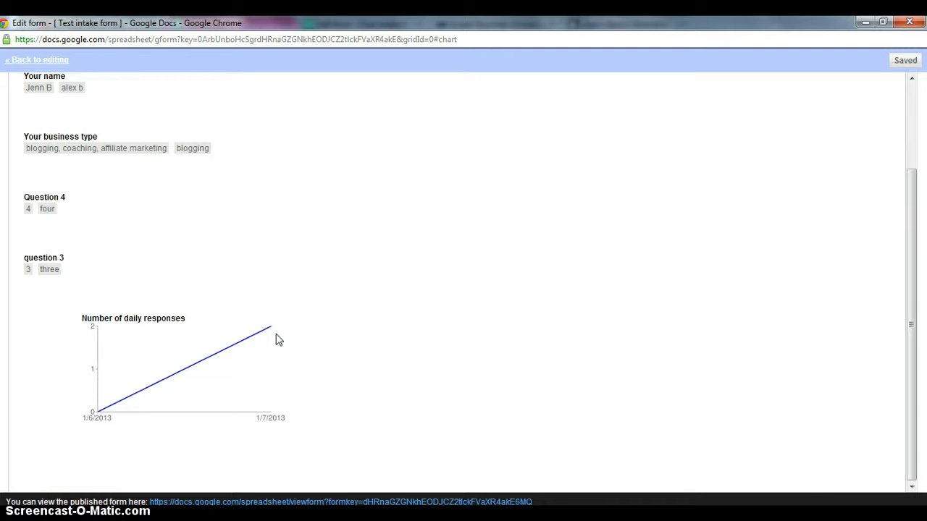
scroll(278, 345, up, 2)
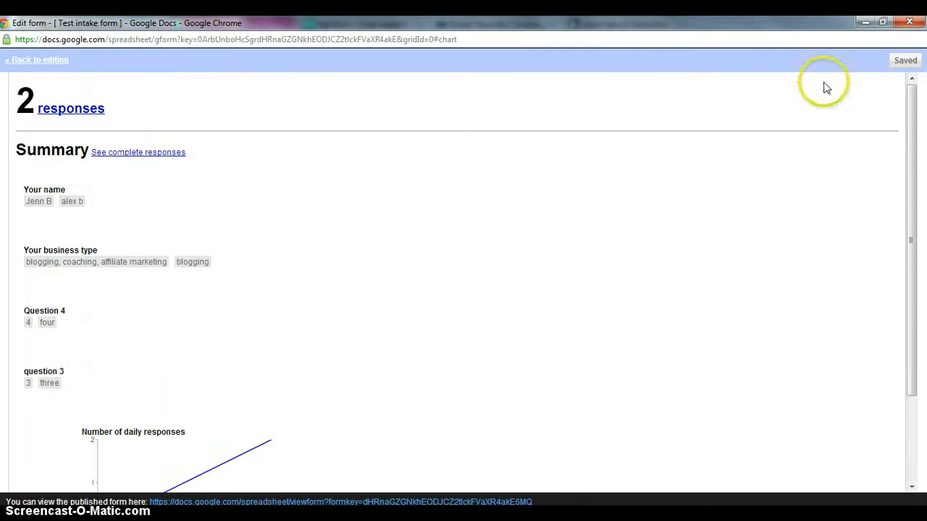
click(910, 23)
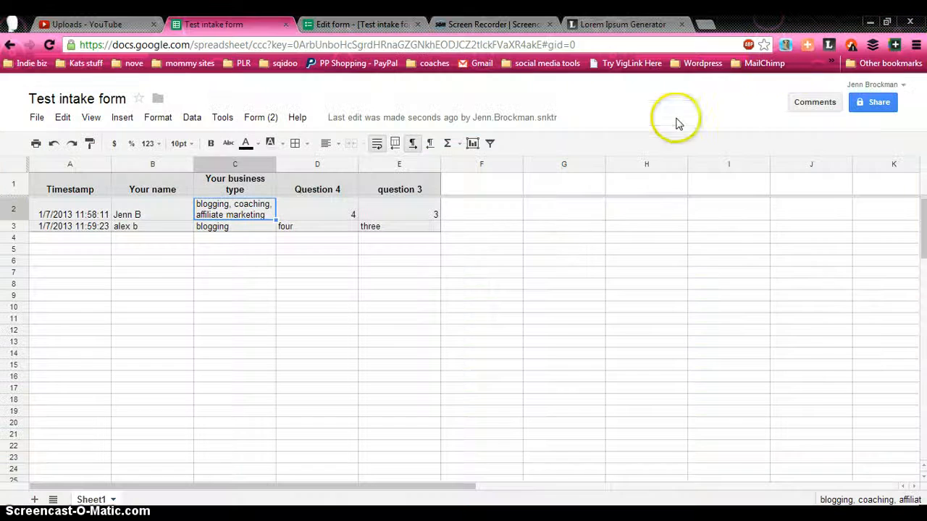